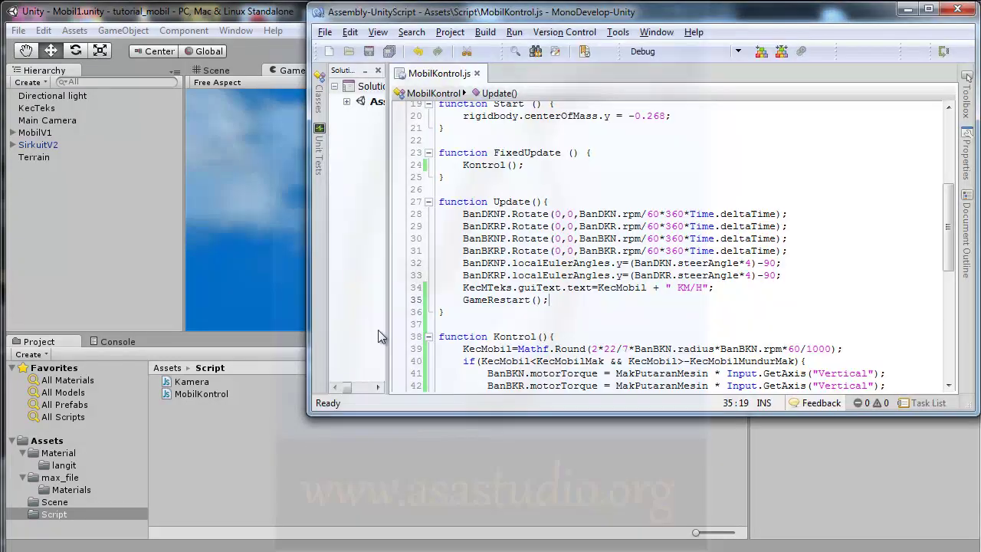
Scroll up to the variable declarations and place the caret after the KecMTeks declaration.
scroll(660, 286, "up", 1)
scroll(660, 287, "up", 2)
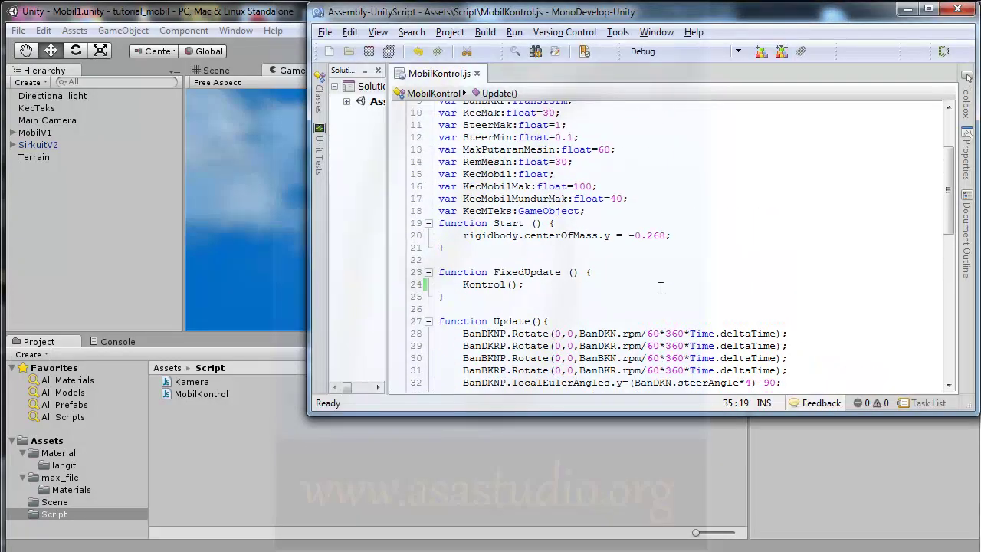
left_click(588, 210)
Declare 'var RemTangan:boolean=false;' and 'var RemTanganMak:float=120;' on new lines below KecMTeks.
key("Return")
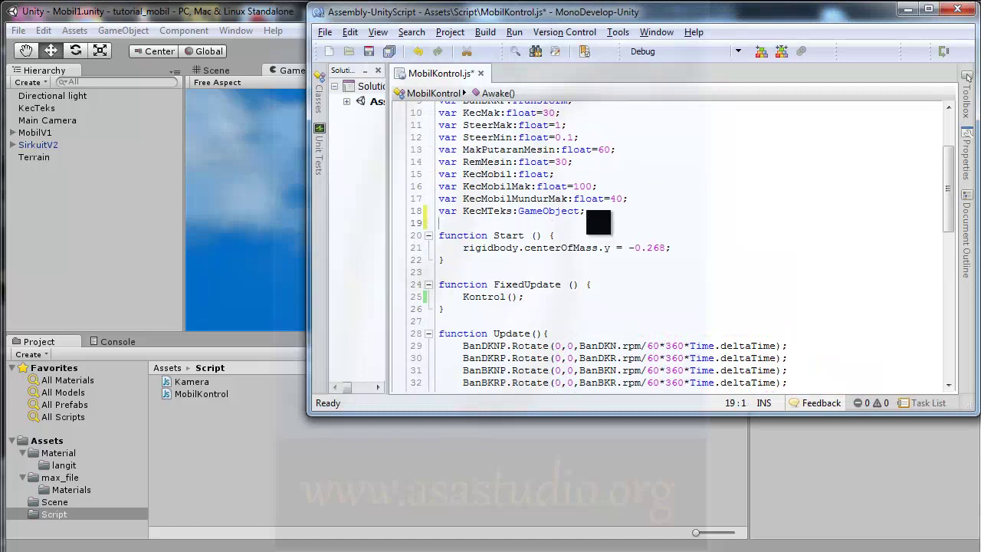
type("var ")
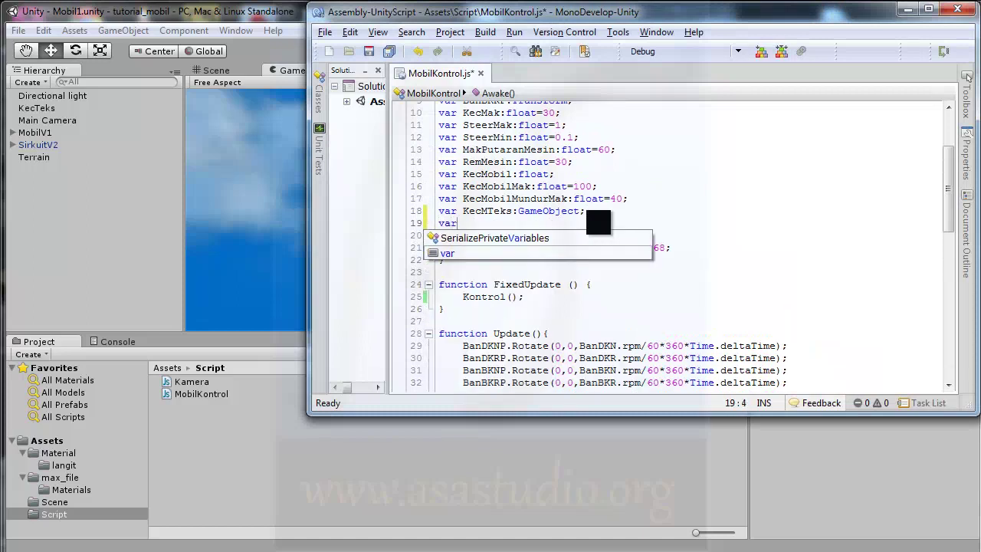
type("Re")
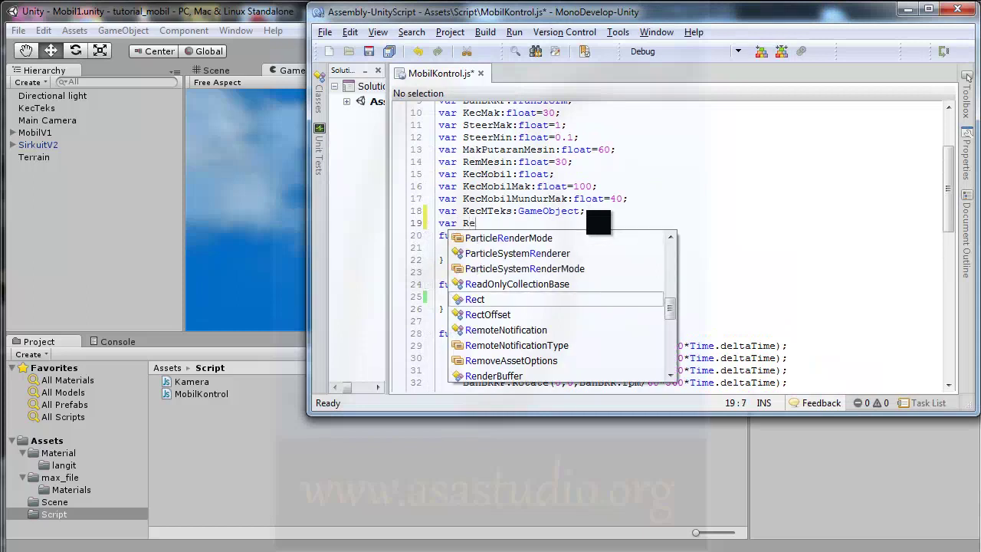
type("mTangan")
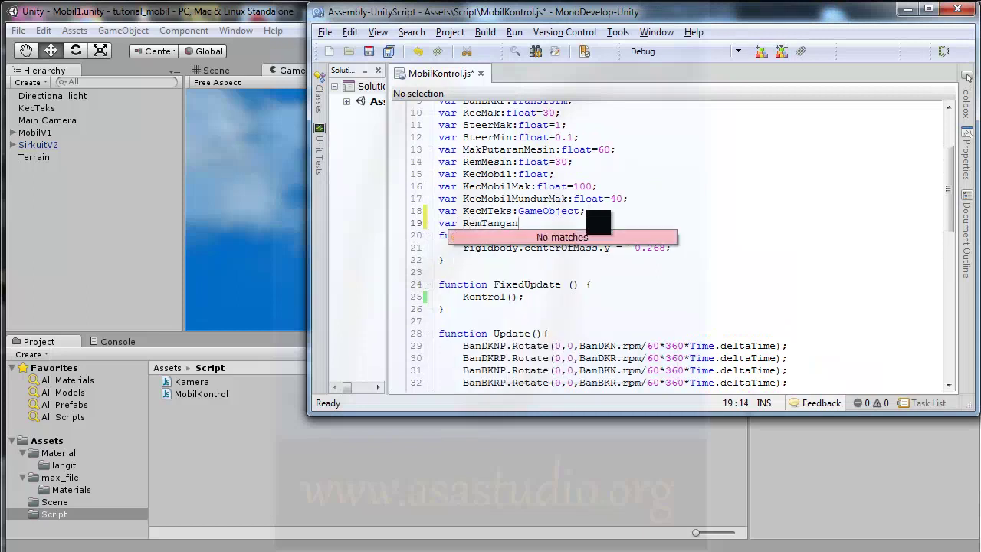
type(":")
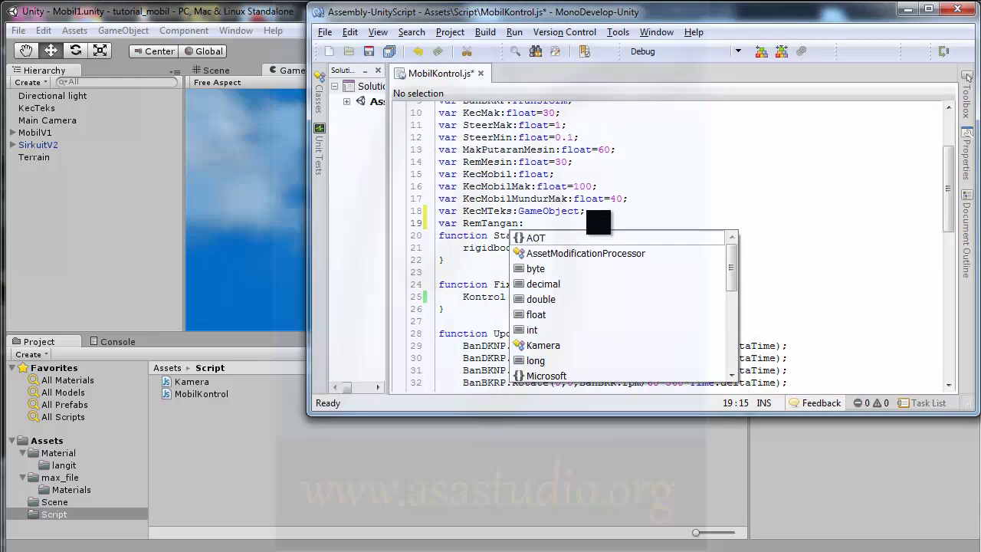
type("boolean")
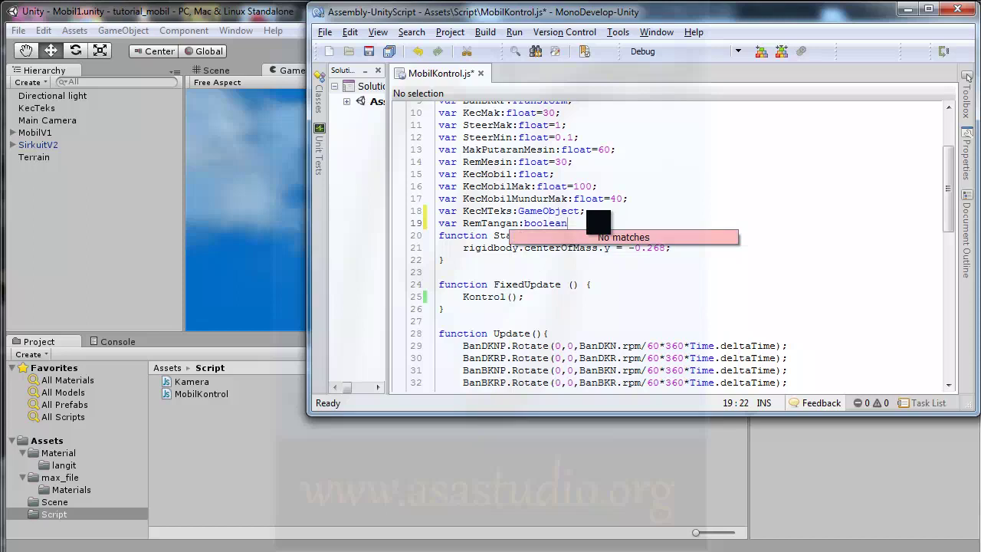
type("=false")
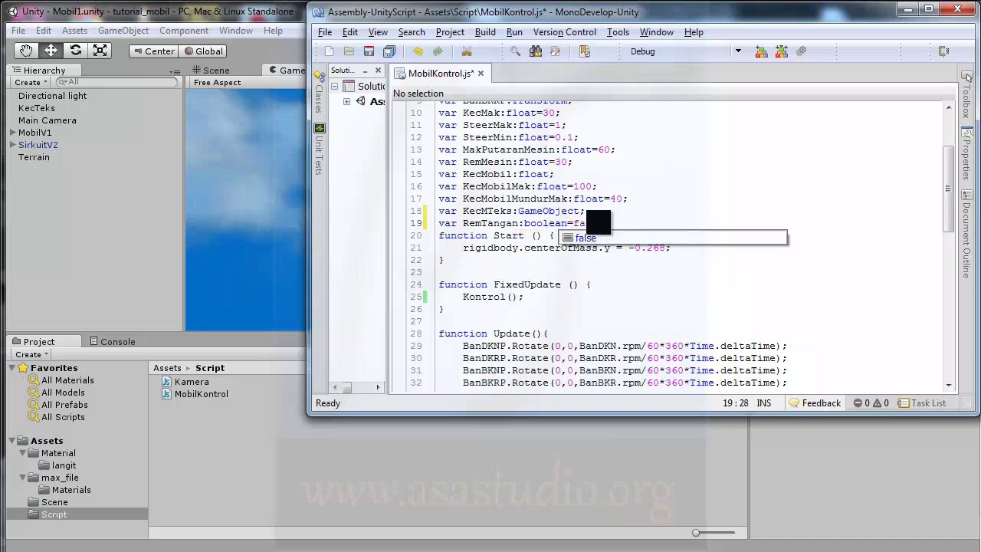
type(";")
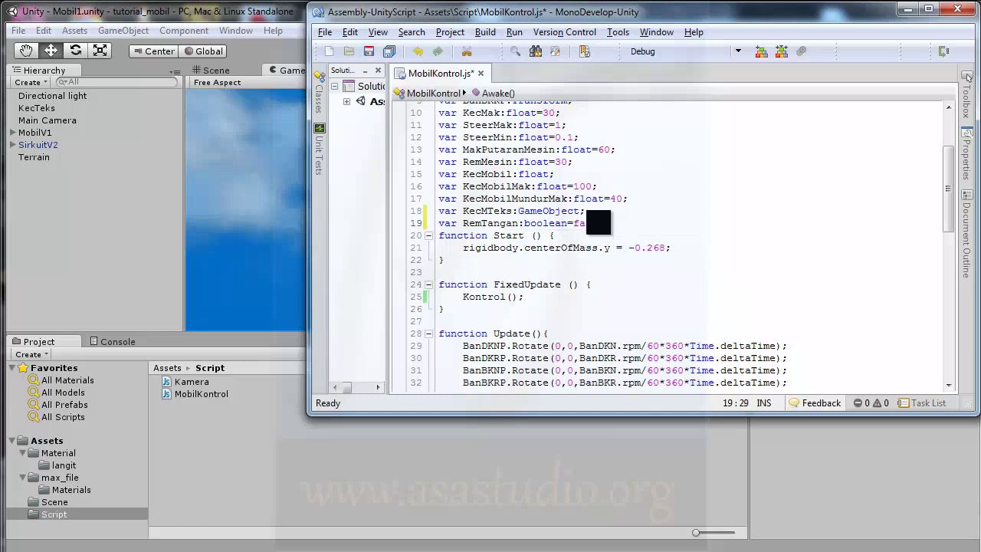
key("Return")
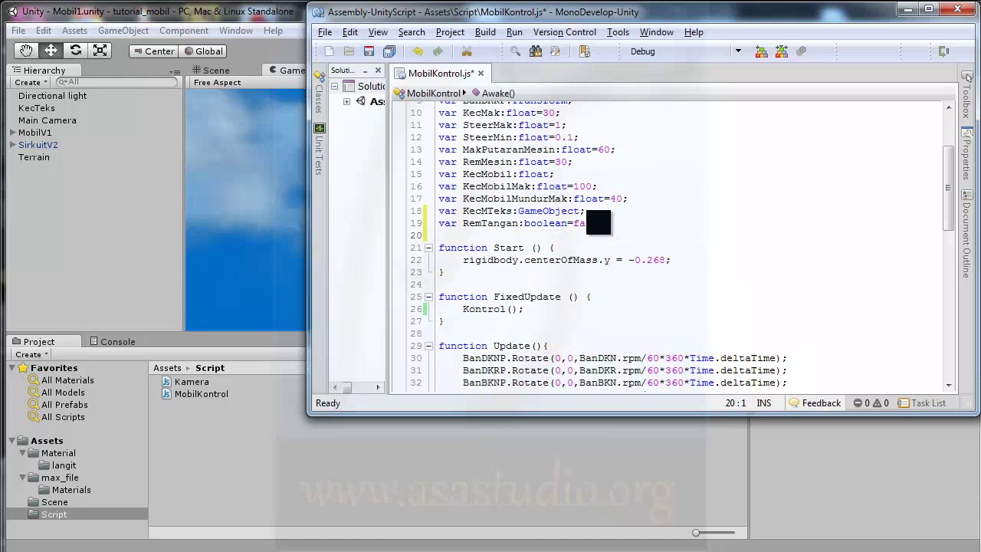
type("var ")
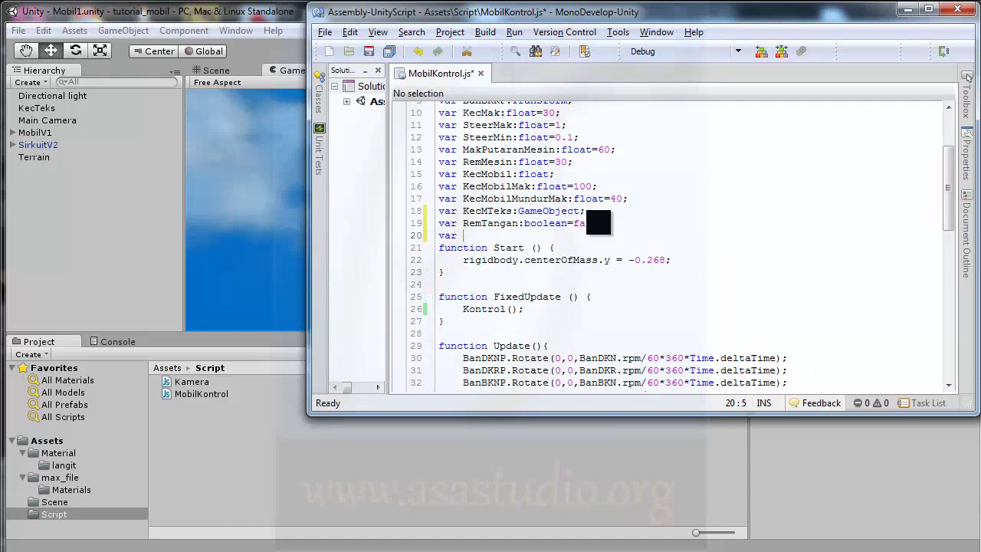
type("Rem")
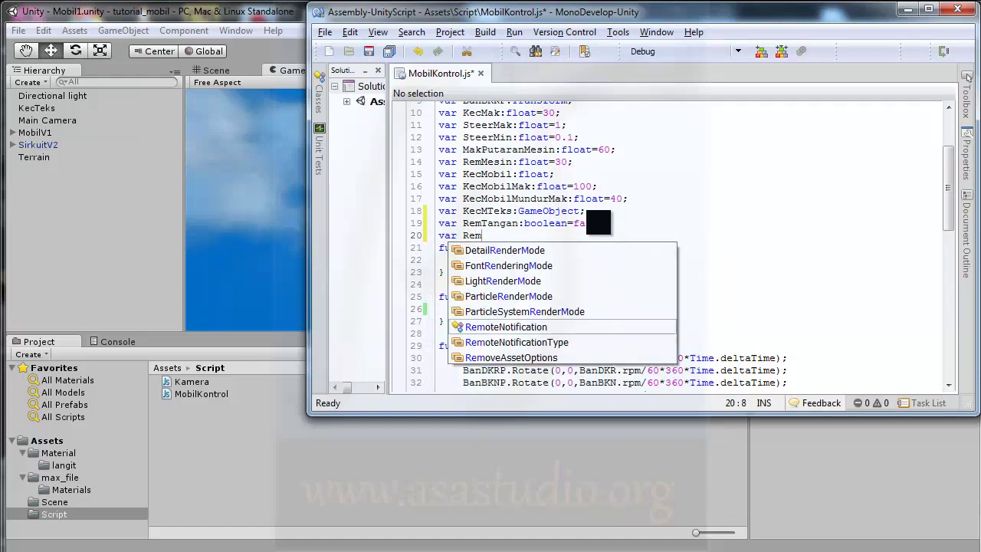
type("TanganMak")
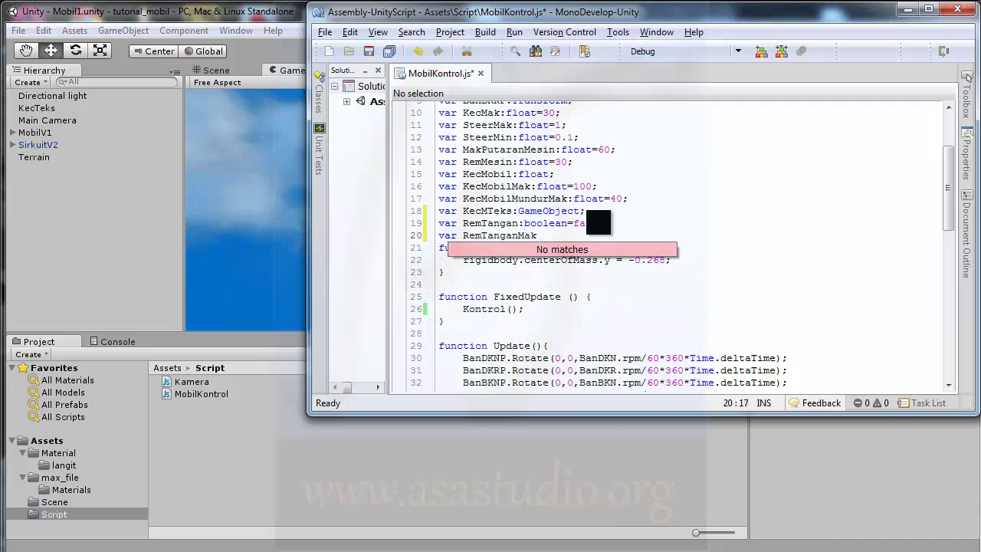
type(":")
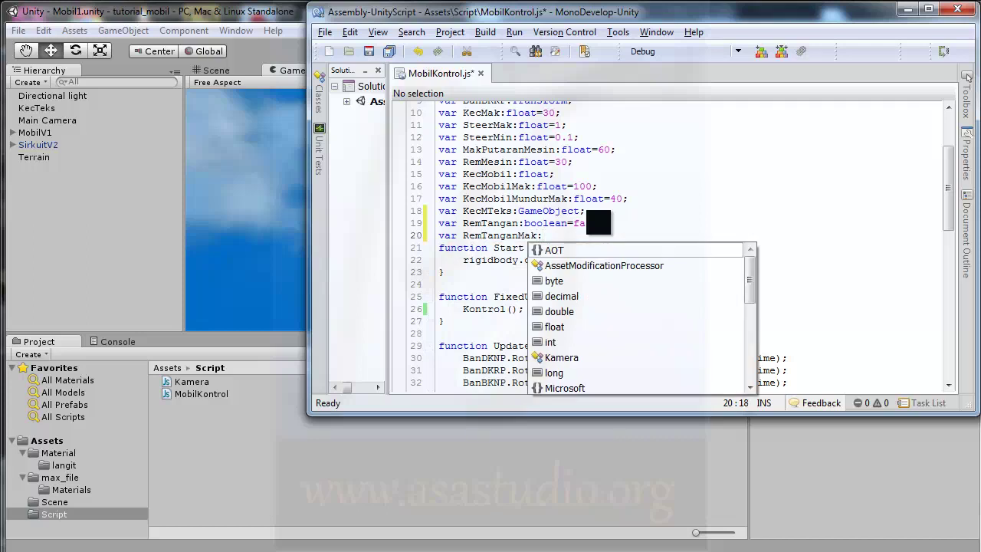
type("float")
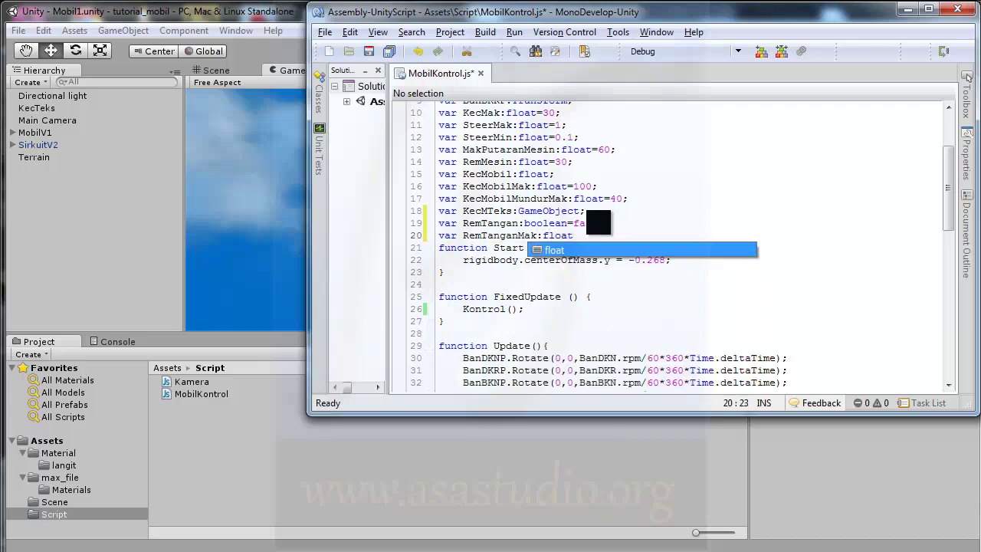
type("=12")
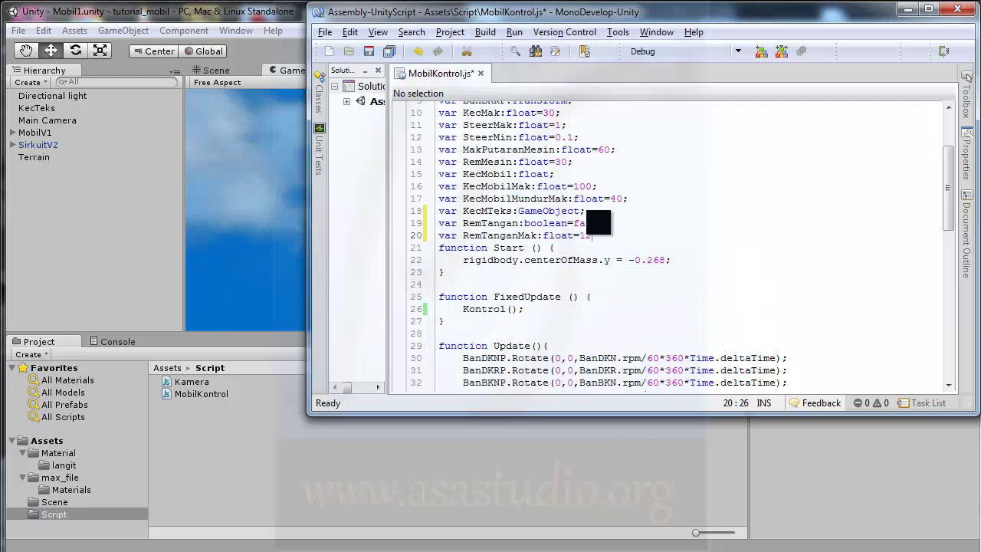
type("0;")
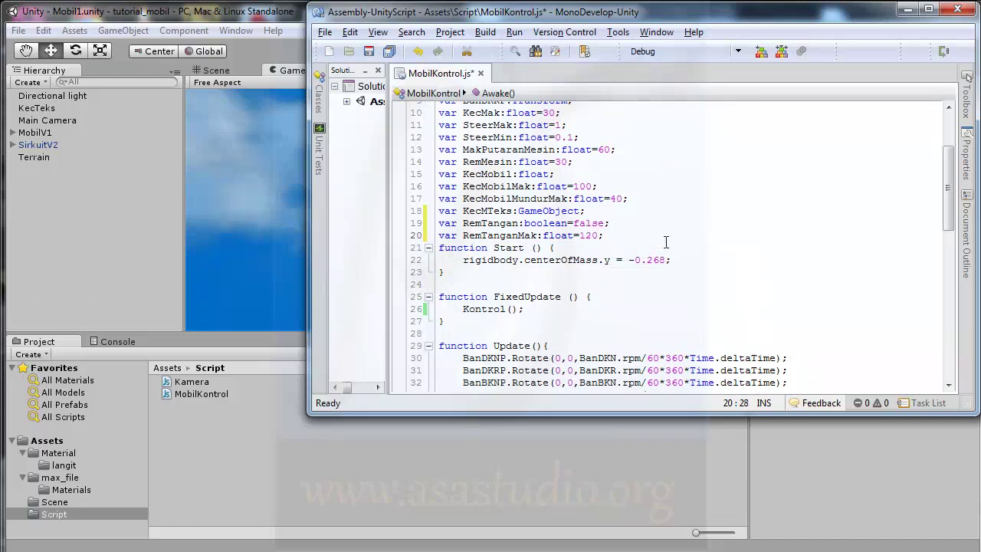
Append an empty 'function RemTangan(){ }' after GameRestart's closing brace at the end of the script.
scroll(663, 222, "down", 3)
scroll(667, 244, "down", 6)
scroll(667, 244, "down", 3)
scroll(667, 268, "down", 1)
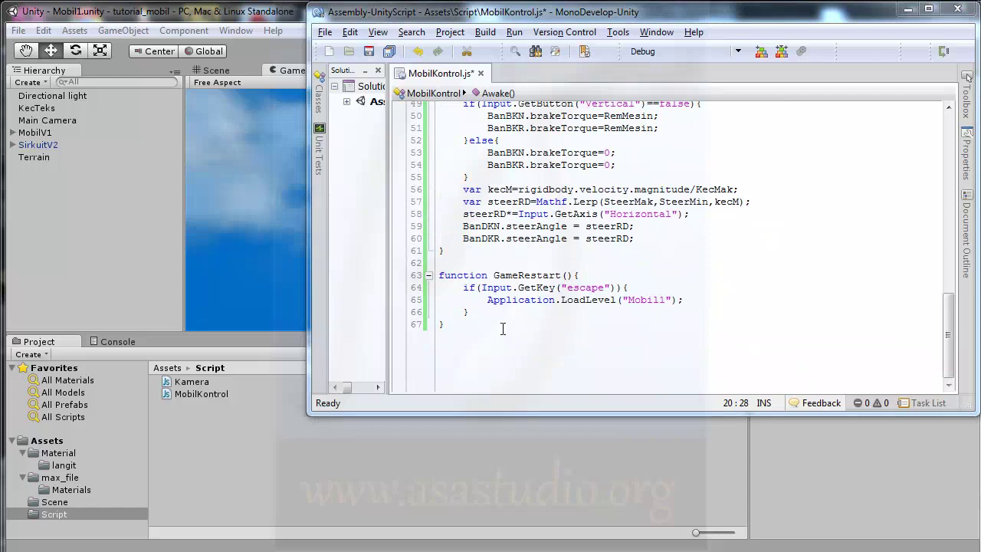
left_click(457, 330)
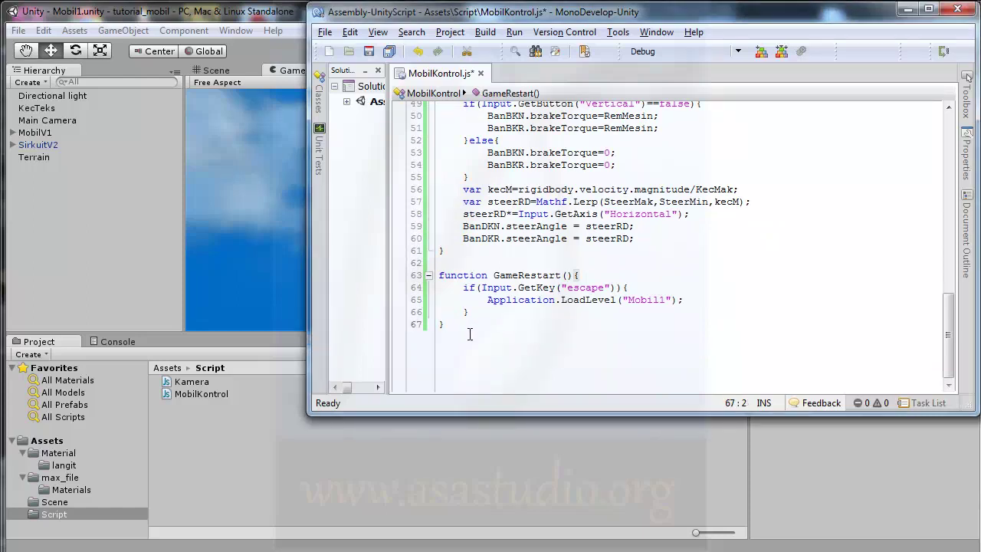
key("Return")
key("Return")
type("funct")
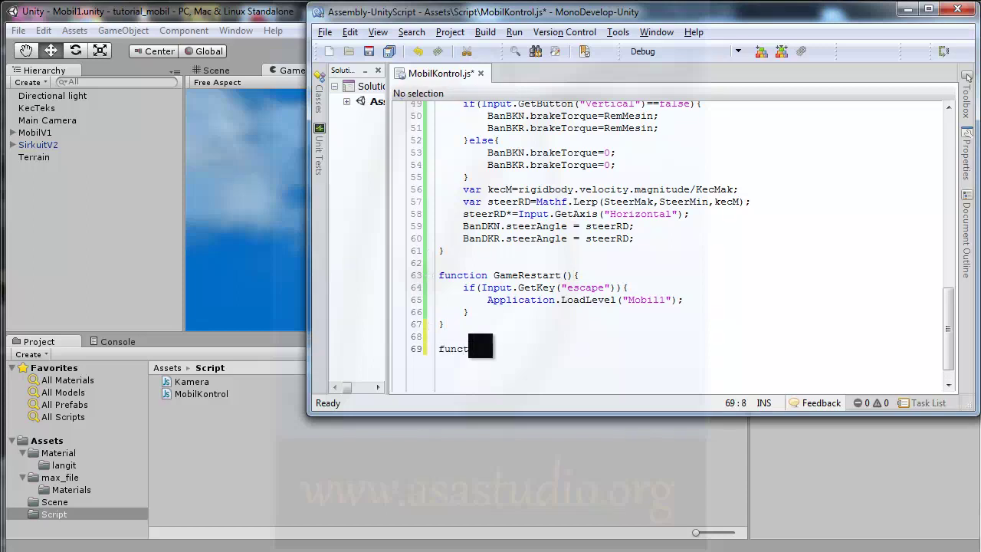
type("ion RemTangan(){")
key("Return")
key("Tab")
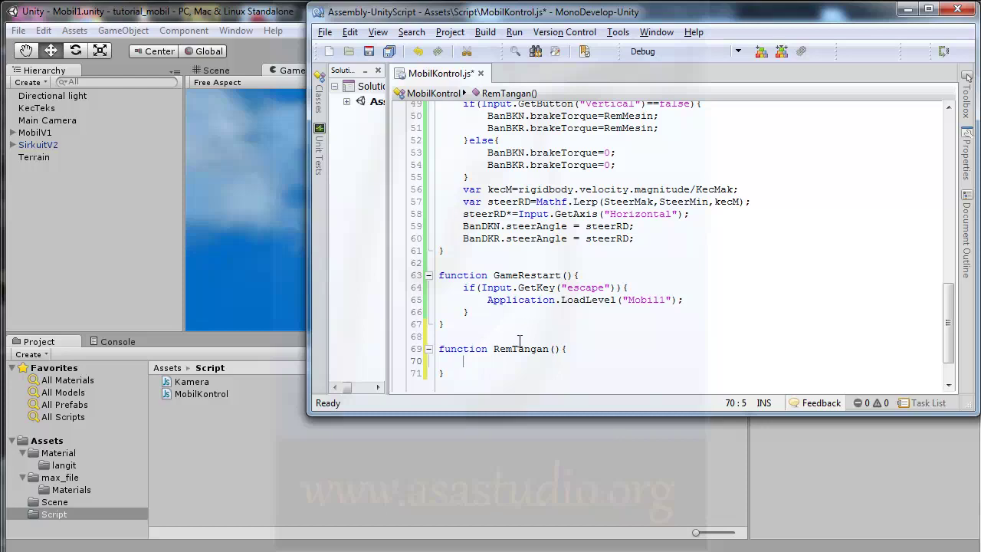
scroll(518, 339, "up", 3)
scroll(519, 340, "up", 2)
scroll(520, 340, "up", 3)
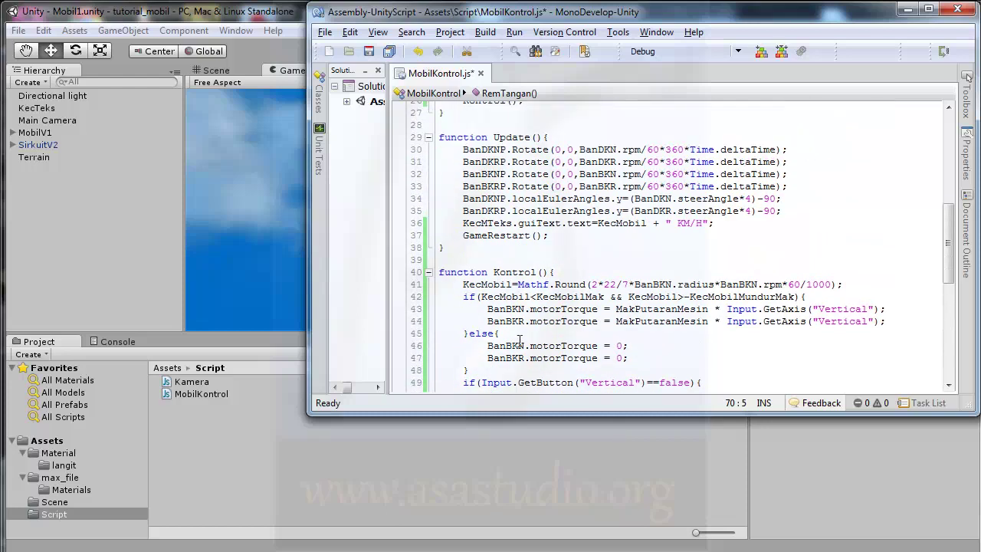
scroll(520, 339, "up", 3)
Add a 'RemTangan();' call on a new line after 'Kontrol();' in FixedUpdate.
left_click(530, 220)
key("Return")
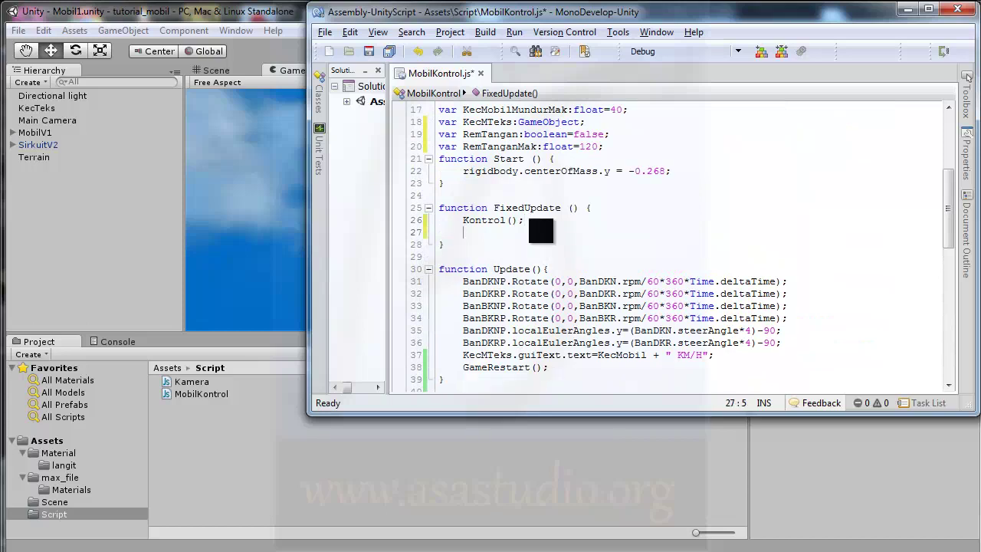
type("Rem")
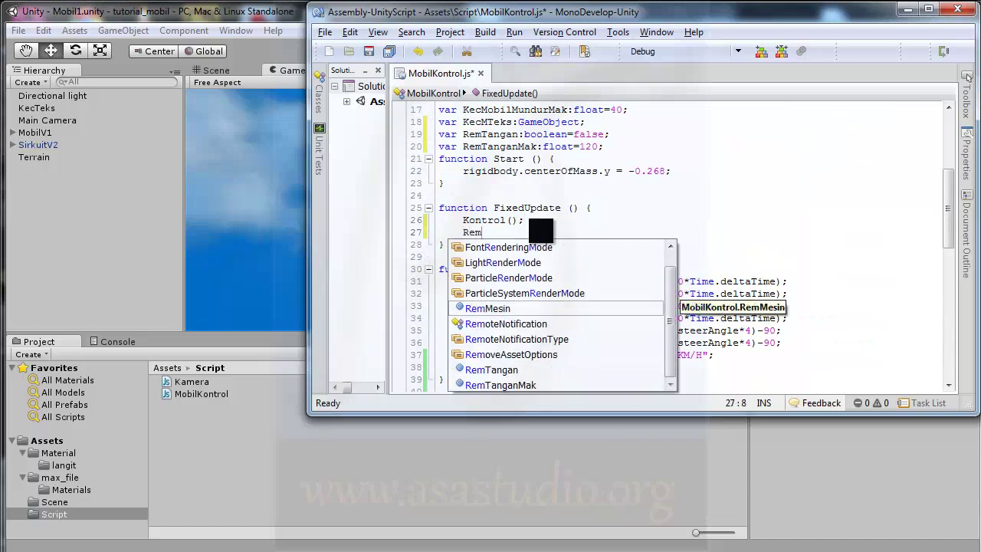
type("Tangan")
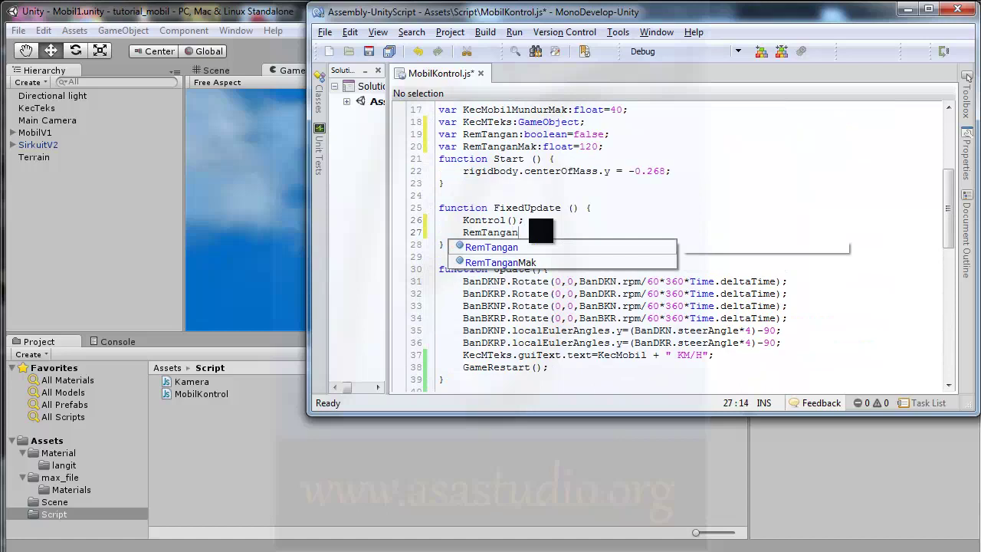
type("();")
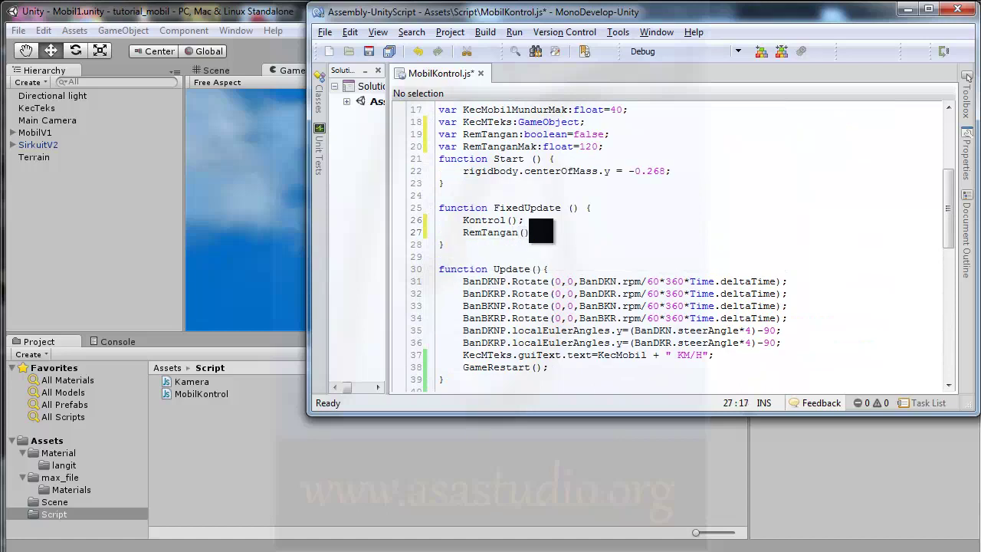
scroll(572, 225, "down", 1)
scroll(573, 228, "down", 3)
scroll(580, 234, "down", 6)
scroll(580, 232, "down", 2)
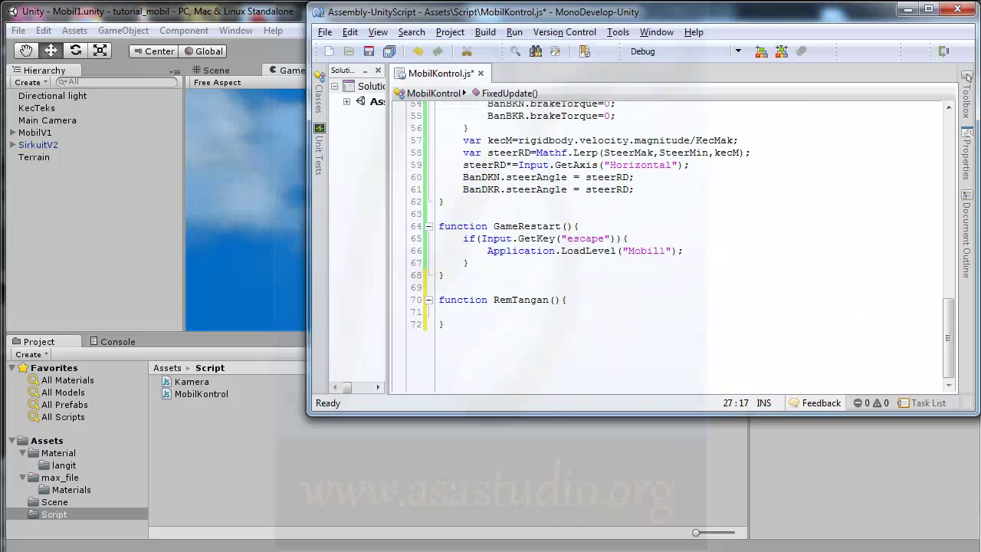
Write an if block in RemTangan whose condition starts with Input.GetButton, completed via autocomplete.
left_click(470, 312)
type("if")
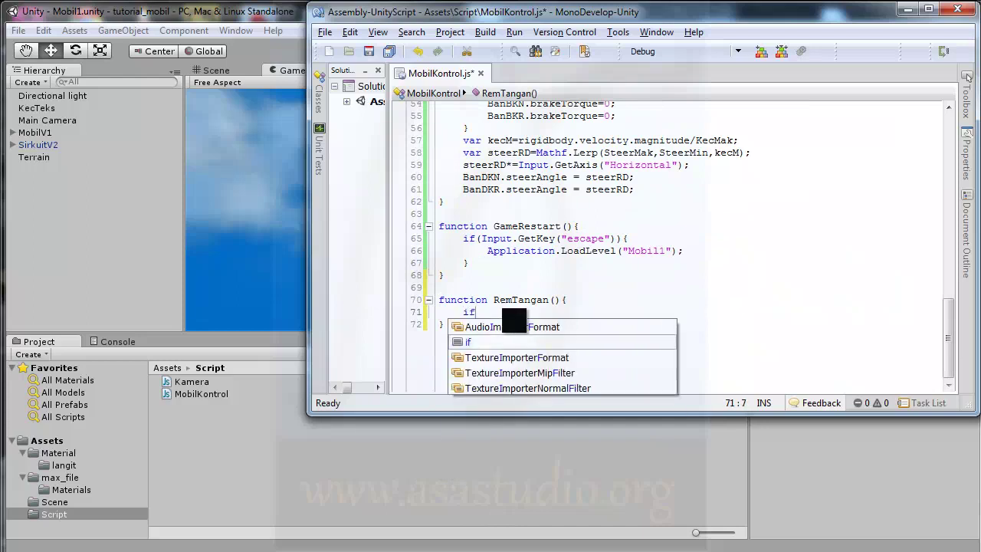
type("()")
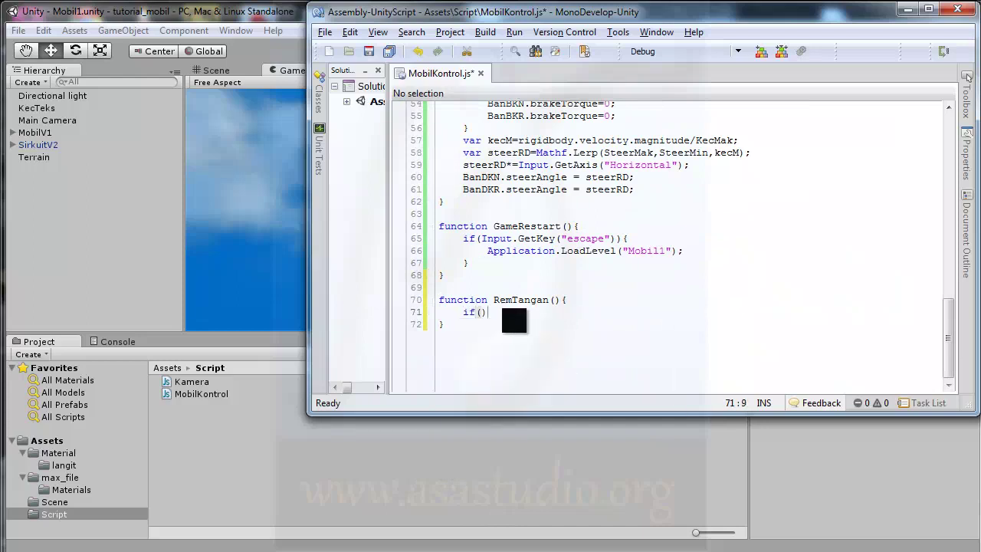
type("{")
key("Return")
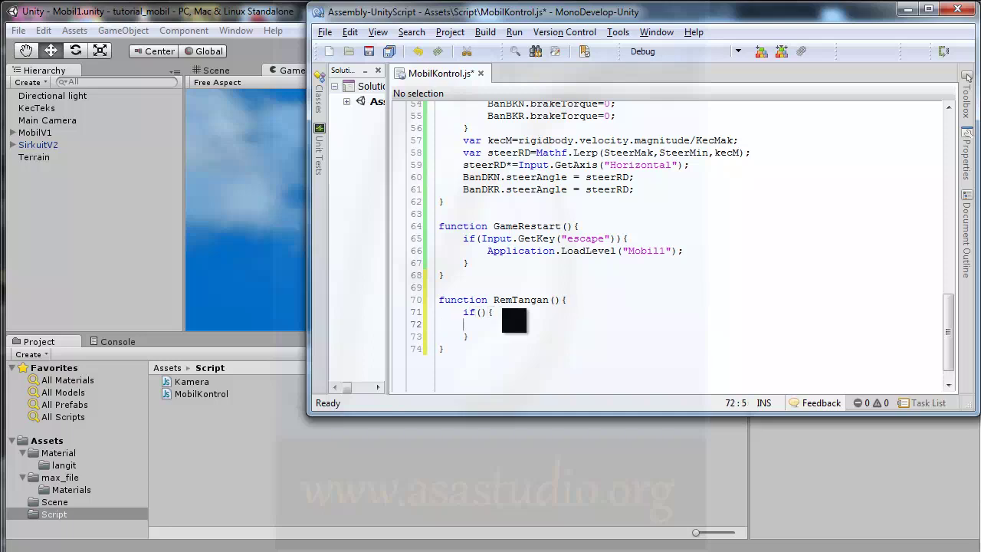
key("Tab")
left_click(481, 312)
type("Input")
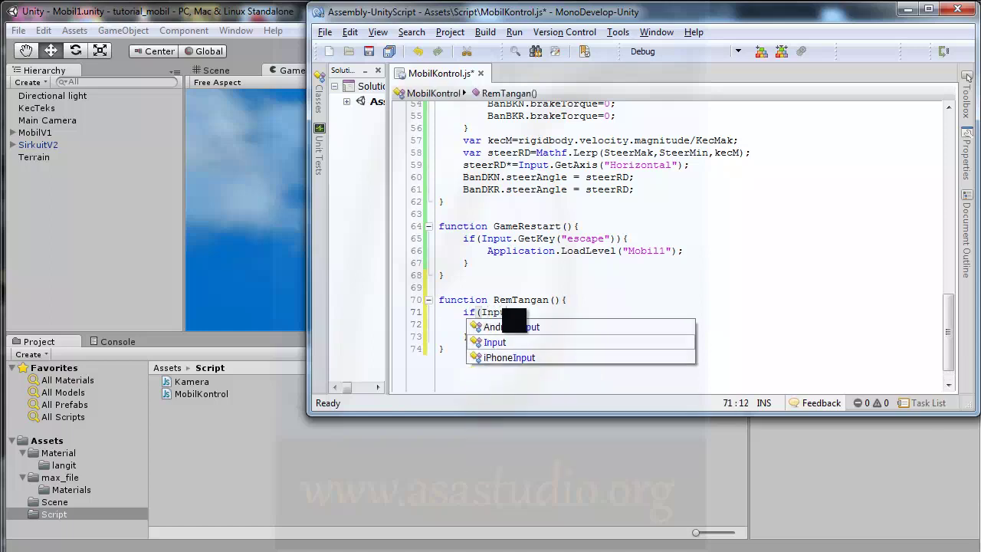
type(".")
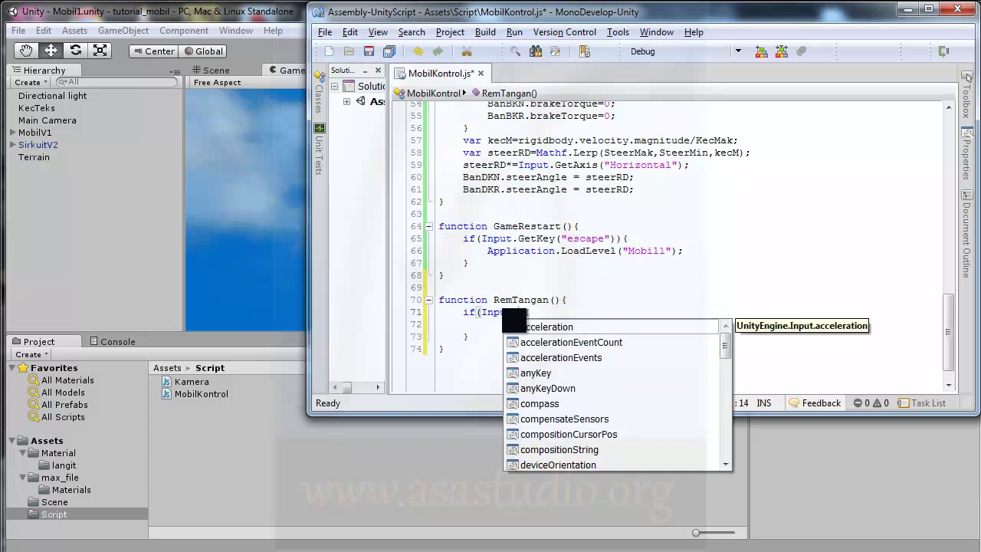
type("Get")
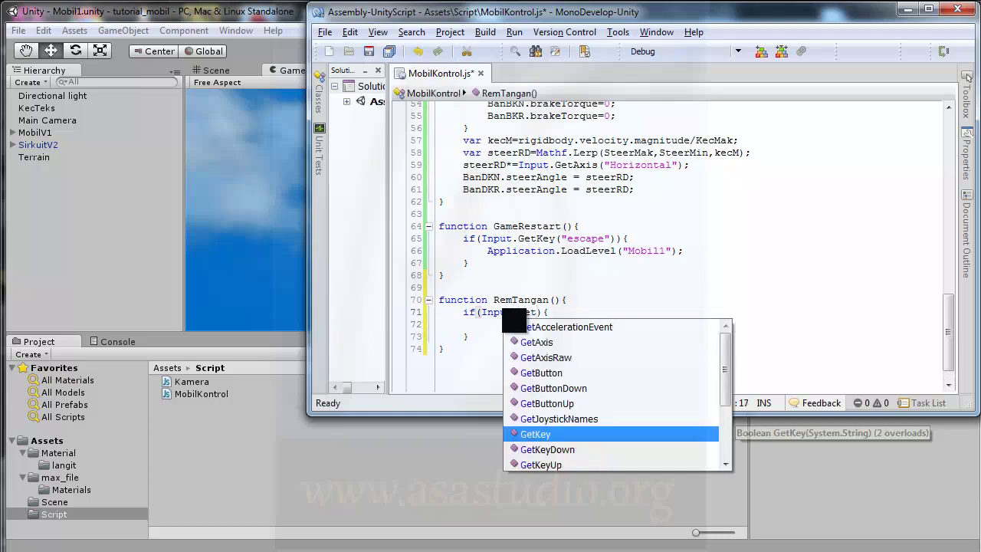
type("b")
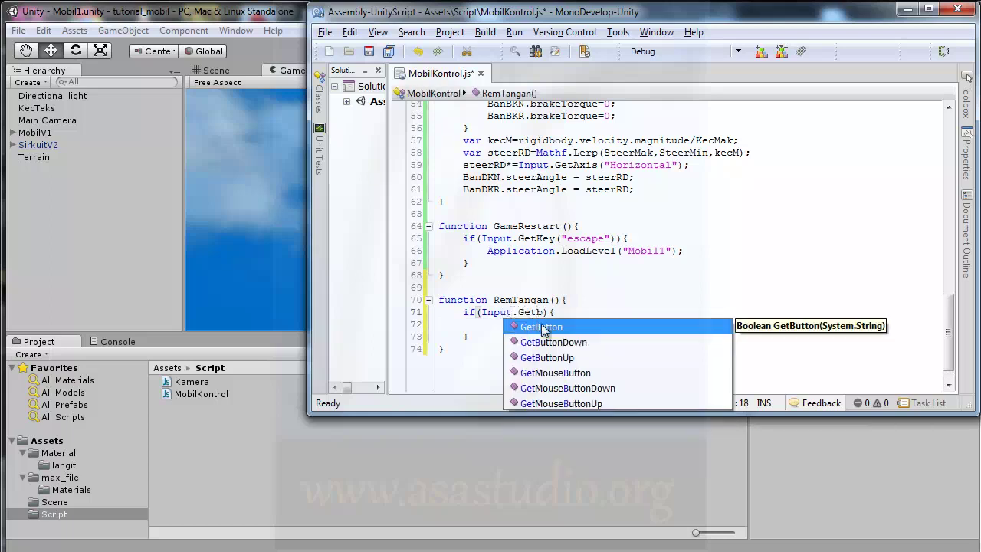
double_click(542, 327)
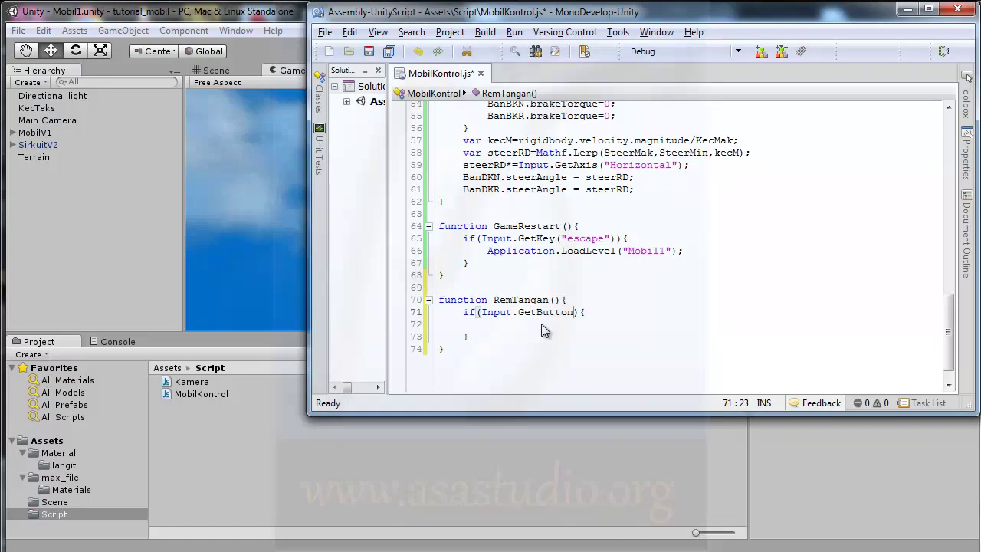
In the Unity editor, open Edit > Project Settings > Input.
left_click(234, 11)
left_click(43, 30)
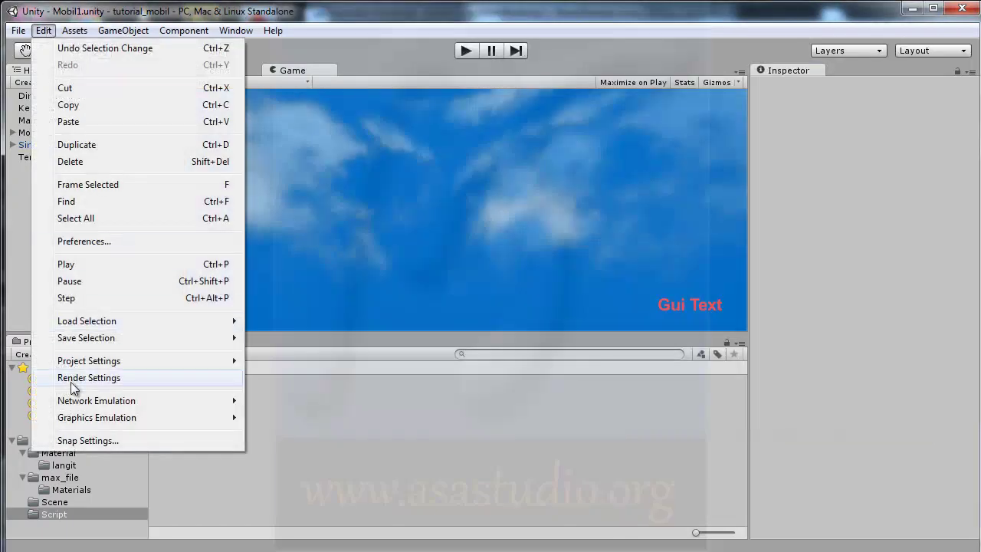
mouse_move(69, 360)
left_click(279, 361)
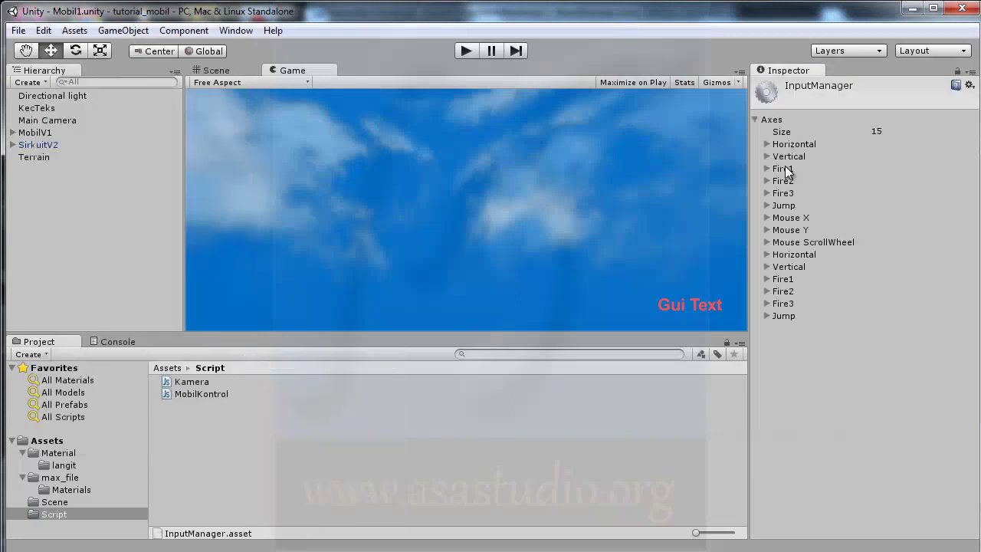
Expand both Jump axes to see their positive buttons: space and joystick button 3.
left_click(767, 205)
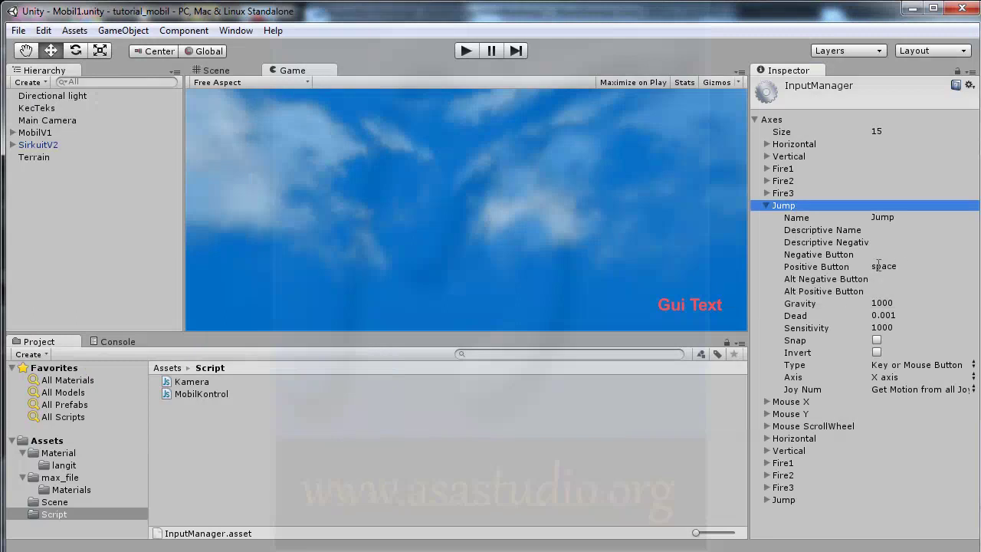
left_click(766, 500)
scroll(891, 487, "down", 5)
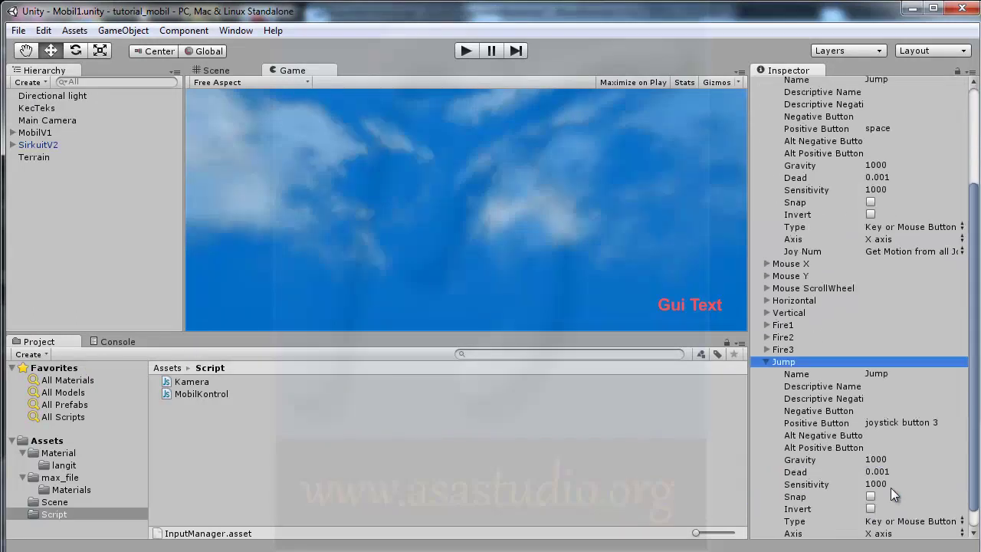
scroll(882, 475, "down", 1)
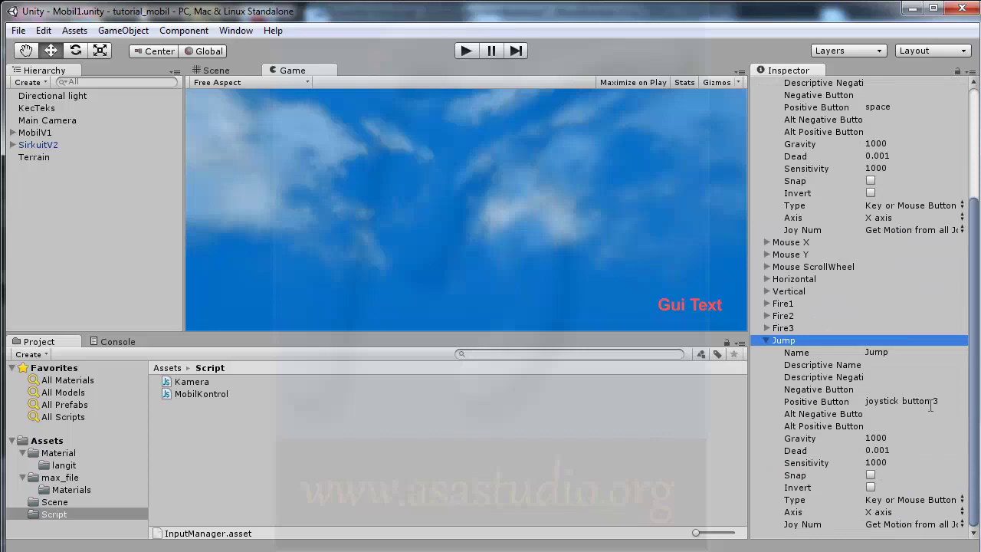
scroll(931, 407, "up", 3)
scroll(932, 407, "up", 2)
scroll(932, 407, "down", 5)
scroll(946, 402, "up", 1)
scroll(946, 402, "up", 2)
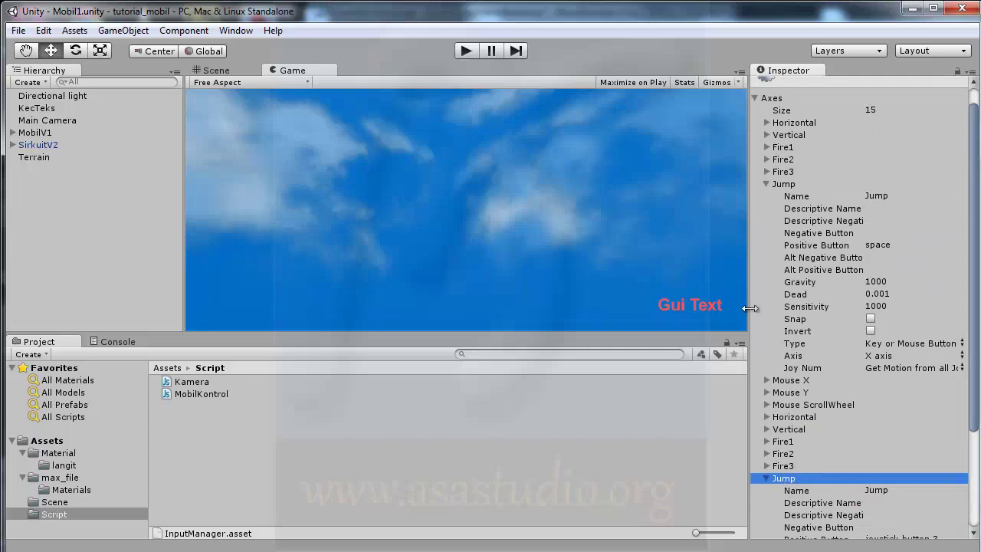
Back in MonoDevelop, complete the condition as Input.GetButton("Jump") and move into the if block.
key("alt+Tab")
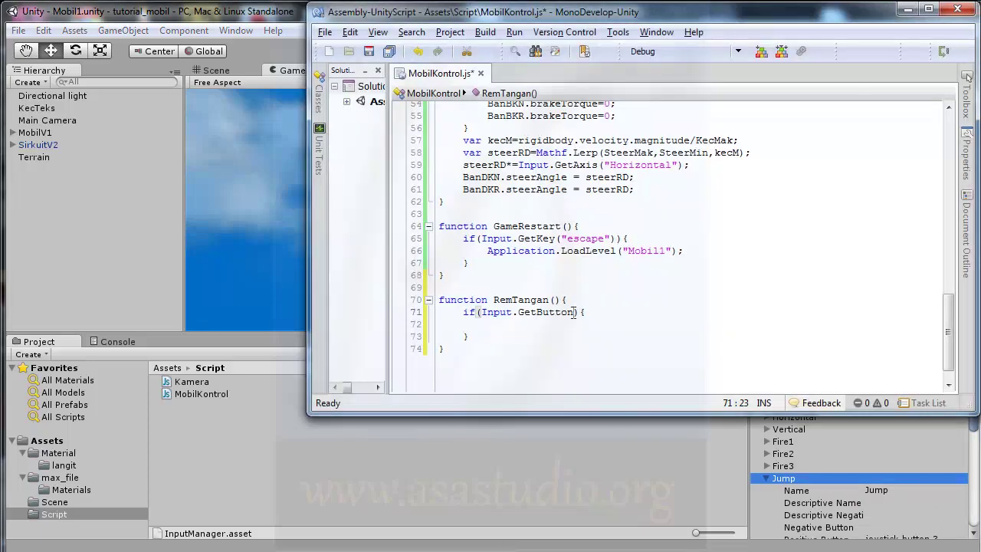
type("()")
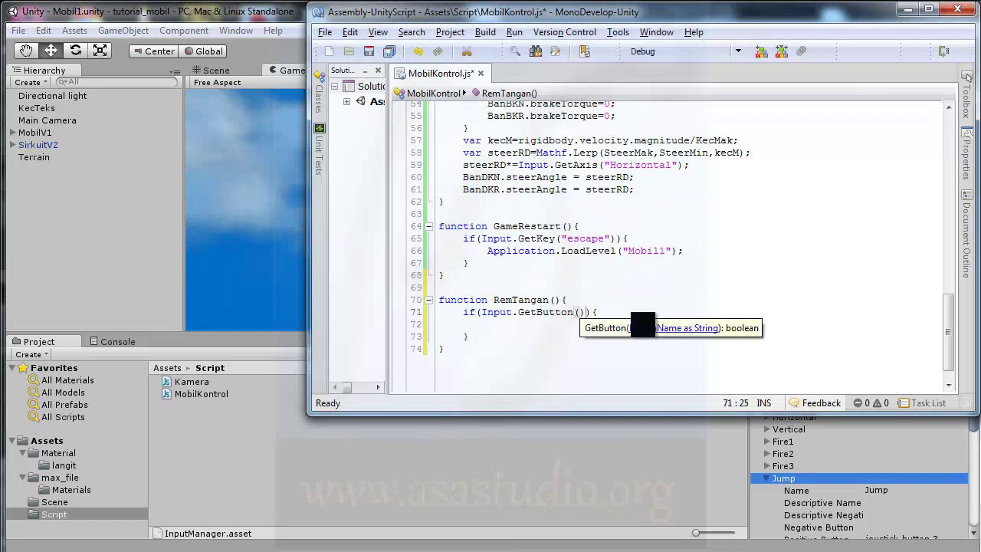
left_click(579, 312)
type("\"")
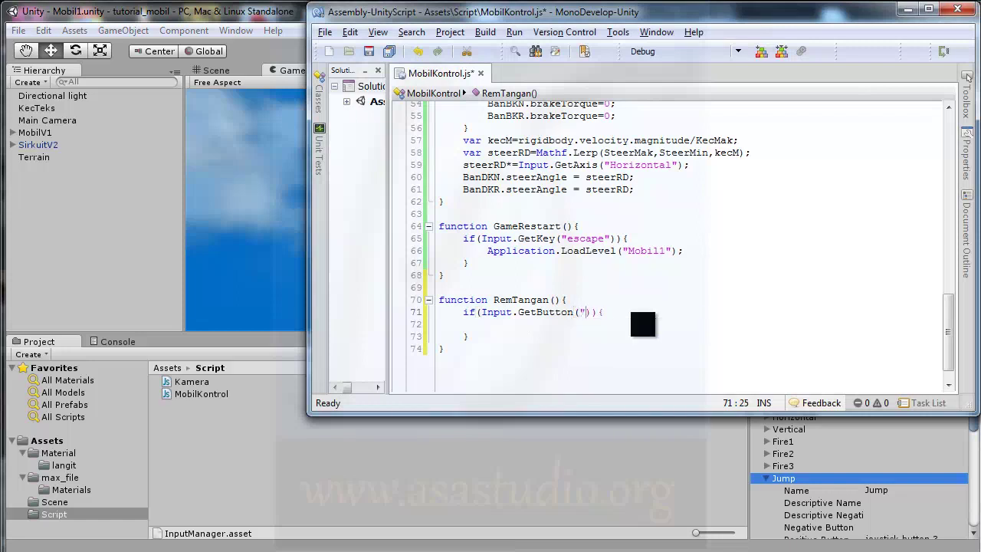
type("Jump")
left_click(487, 324)
Scroll up to review the motorTorque lines in the Kontrol function.
scroll(721, 330, "up", 5)
scroll(721, 330, "up", 3)
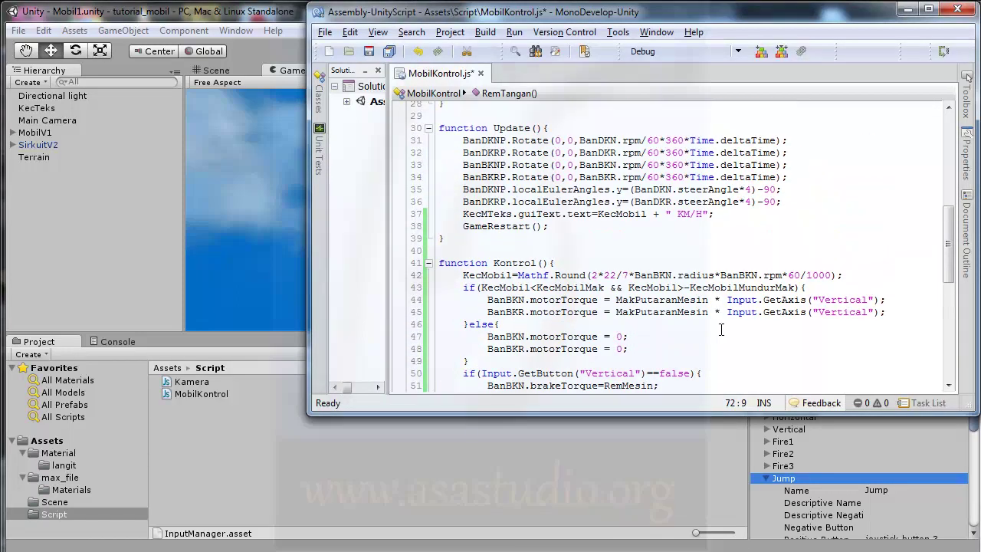
scroll(720, 330, "up", 2)
scroll(722, 331, "down", 3)
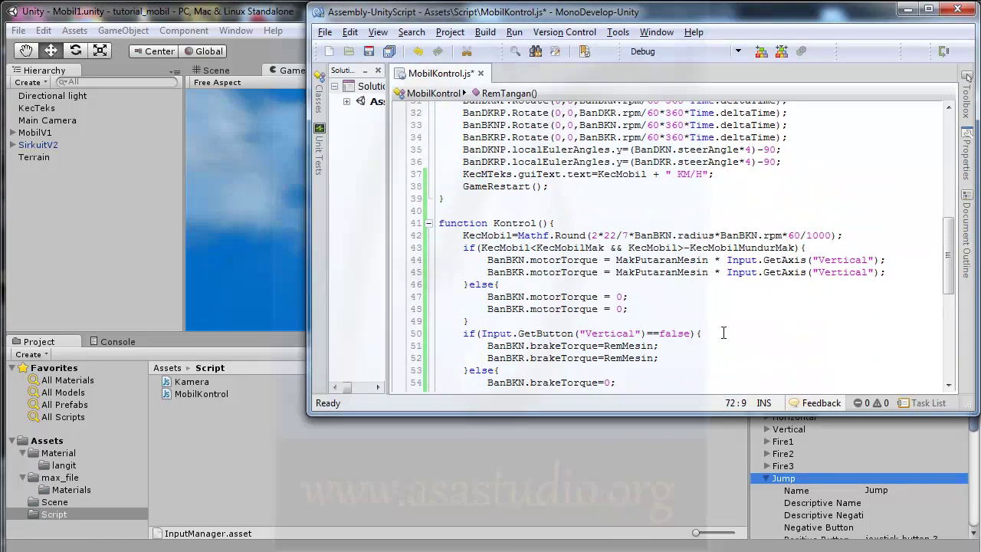
scroll(724, 332, "down", 4)
scroll(725, 333, "down", 3)
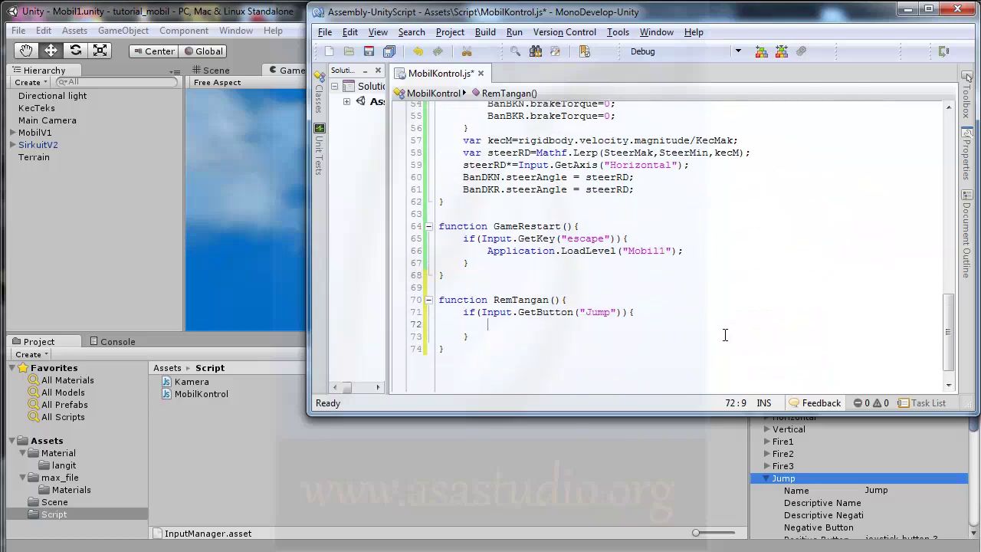
scroll(725, 335, "up", 2)
scroll(725, 335, "up", 1)
scroll(725, 335, "up", 1)
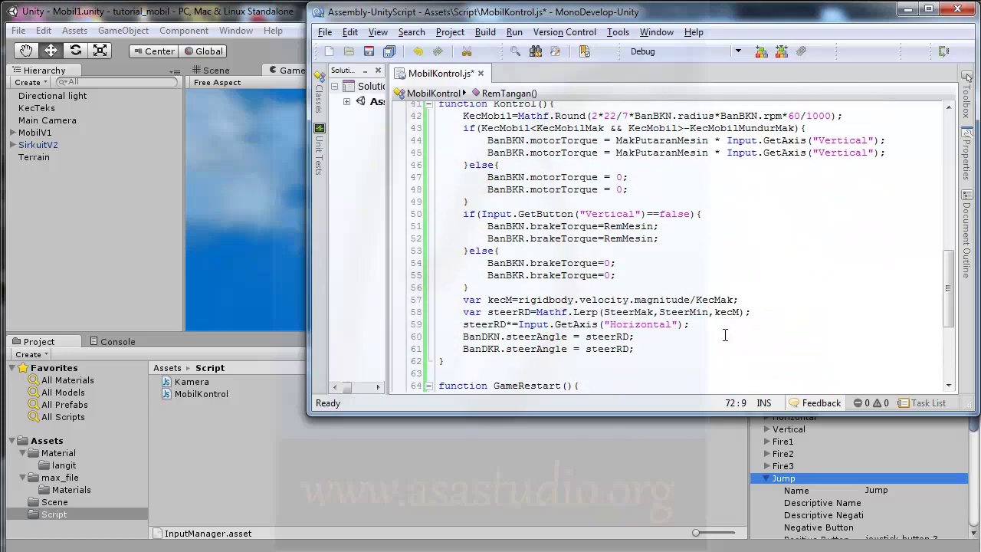
scroll(725, 335, "up", 1)
Copy the BanBKN and BanBKR motorTorque = 0 lines from Kontrol into RemTangan's Jump block.
left_click_drag(630, 229, 488, 218)
key("ctrl+c")
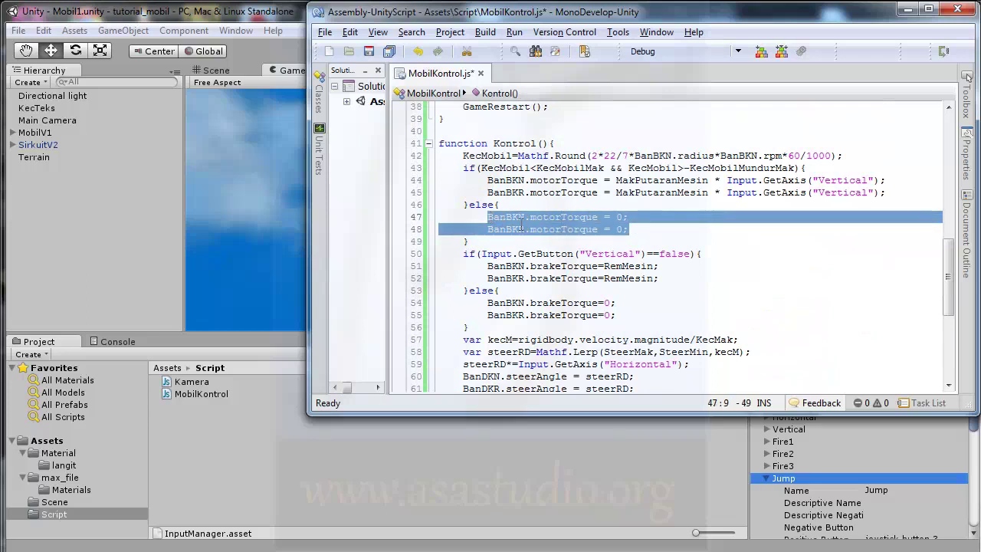
scroll(610, 270, "down", 3)
scroll(611, 277, "down", 3)
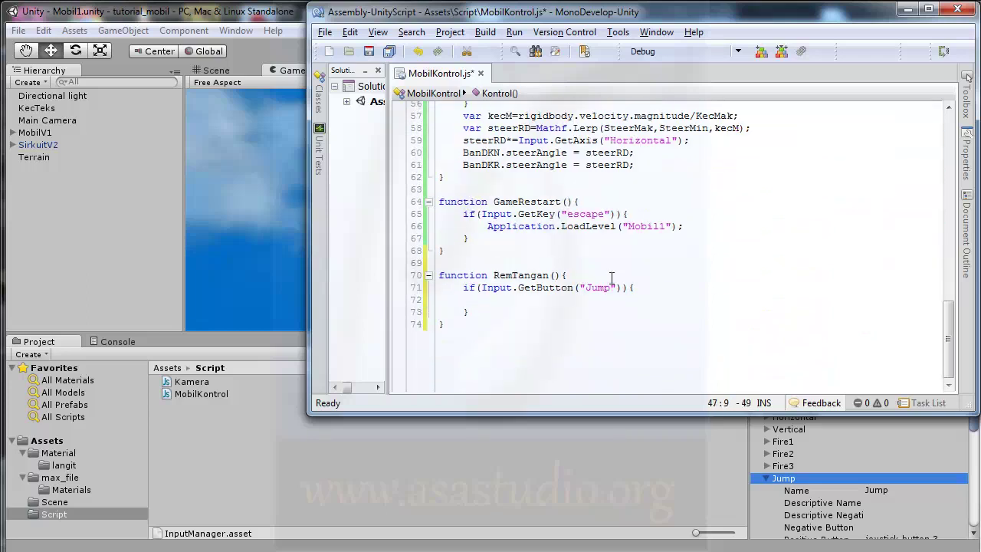
left_click(514, 299)
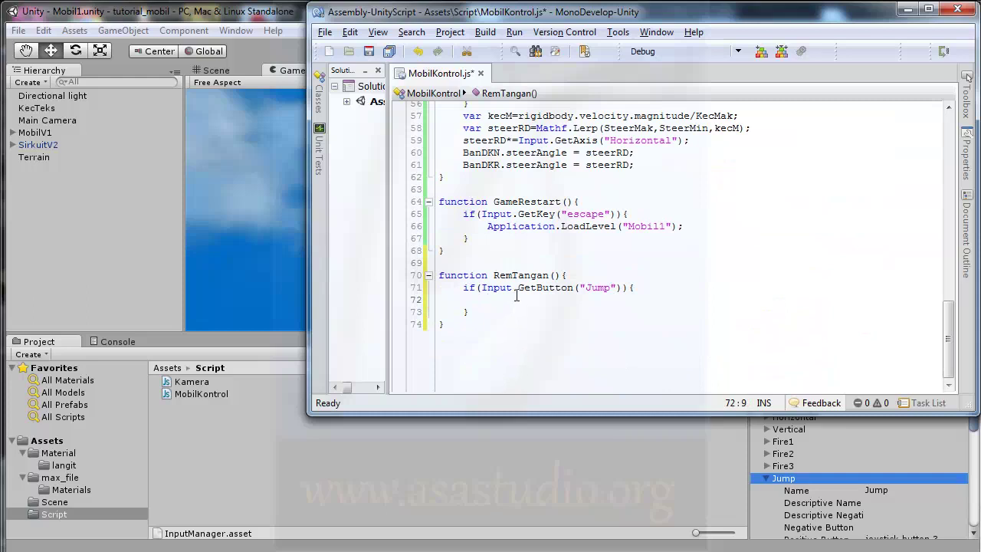
key("ctrl+v")
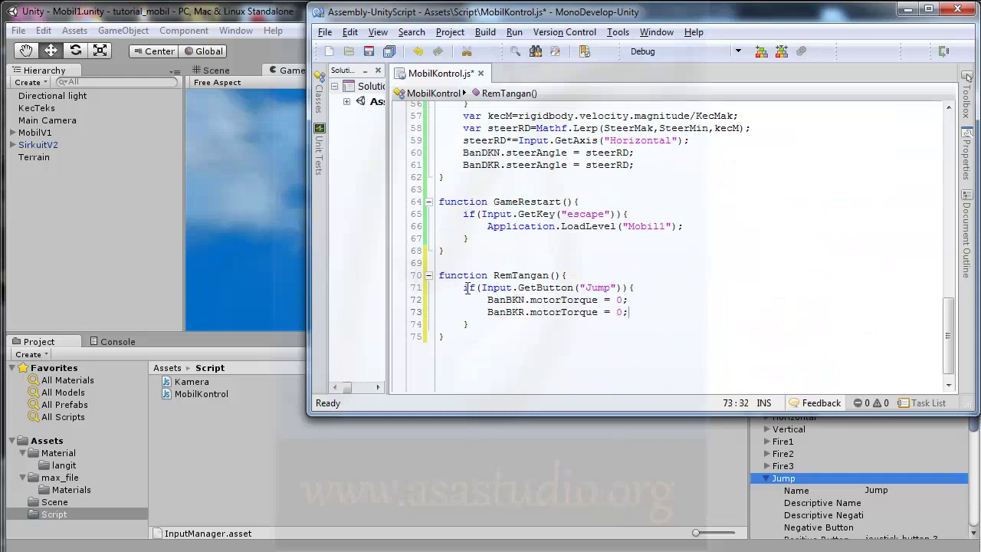
Replace the 0 on both pasted lines with RemTanganMak using autocomplete.
double_click(619, 300)
type("Rem")
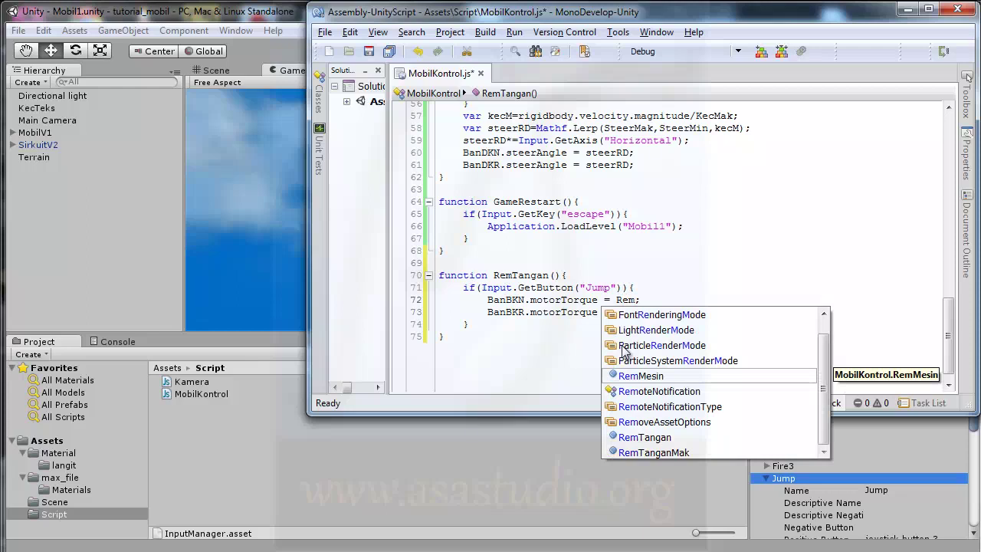
type("T")
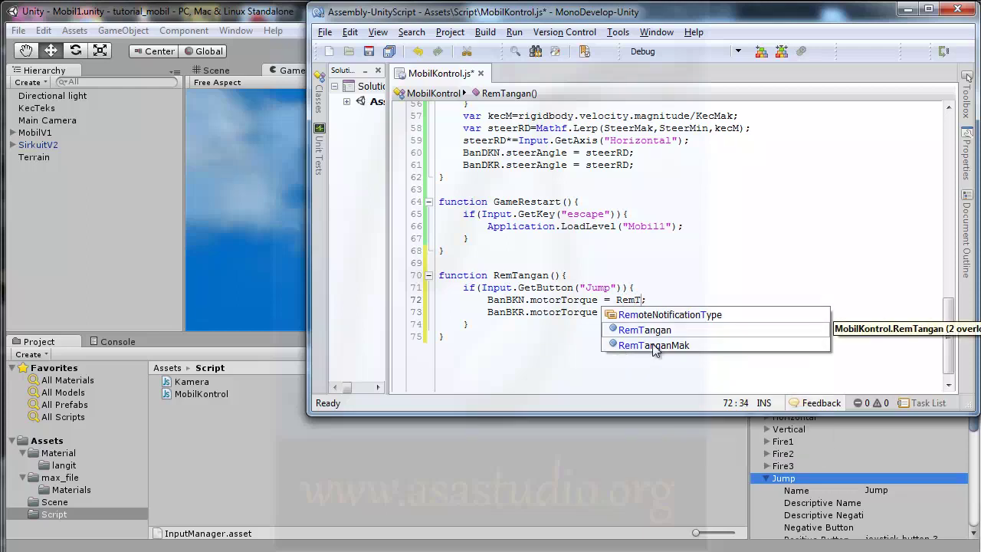
double_click(625, 345)
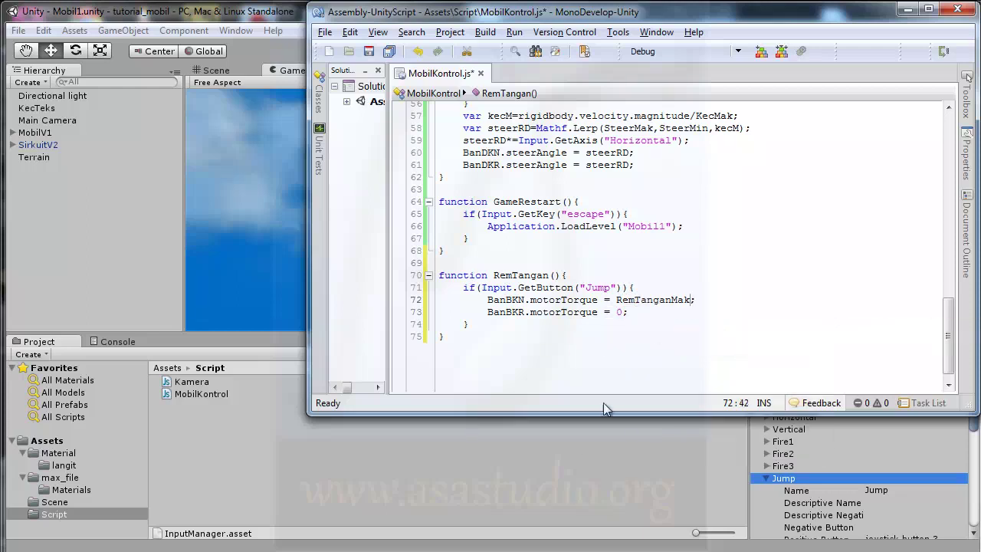
double_click(621, 312)
type("RemT")
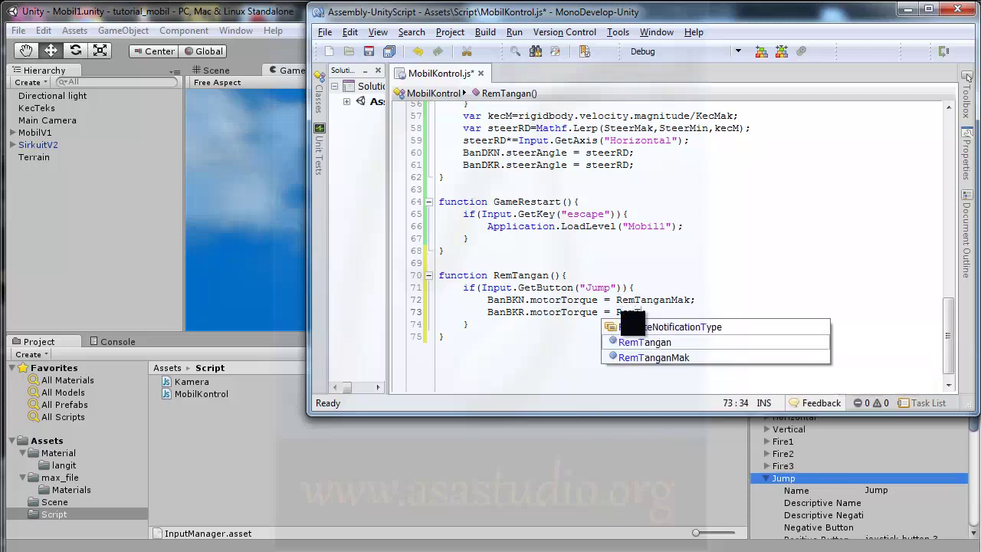
type("ang")
left_click(653, 340)
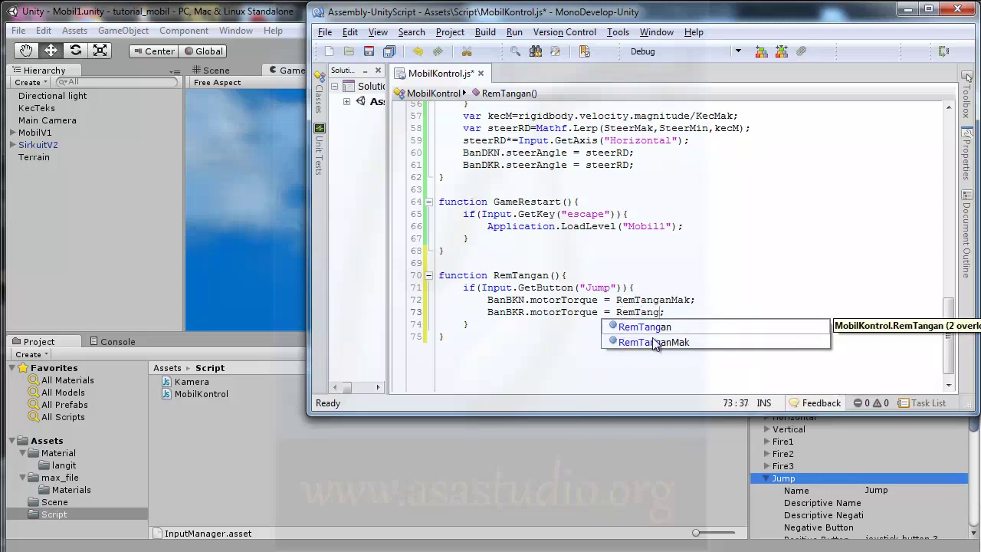
double_click(652, 339)
left_click(478, 325)
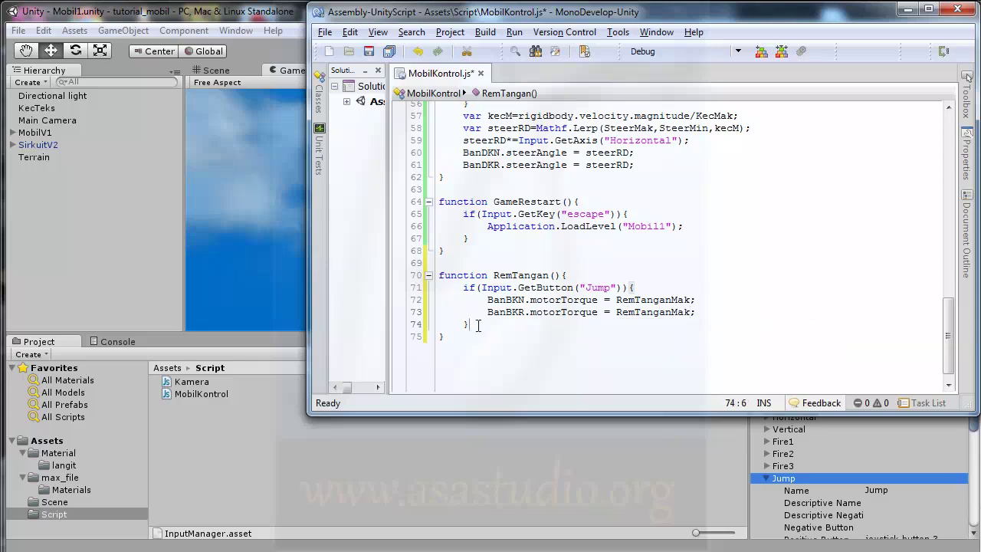
Add an else branch after the Jump check containing BanBKN and BanBKR motorTorque = 0.
type("els")
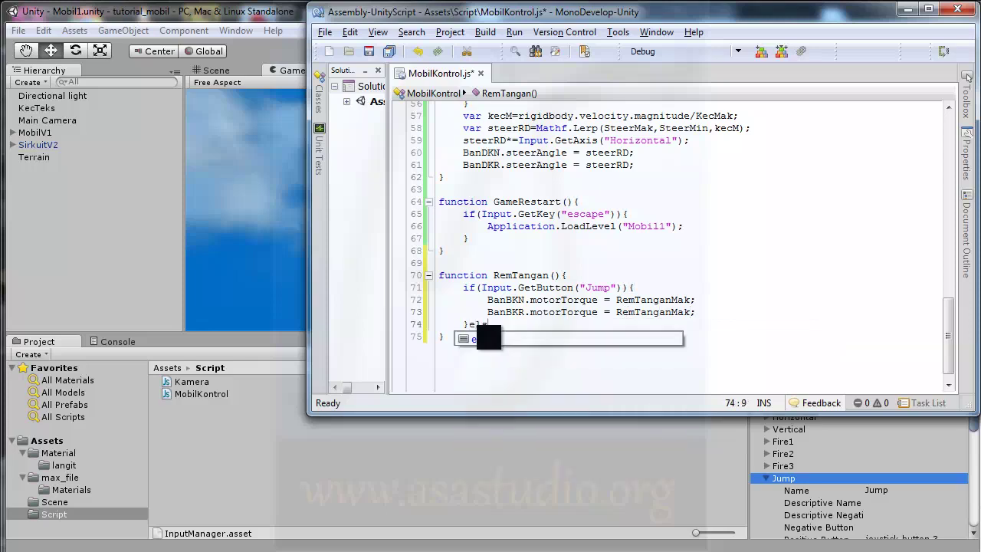
type("e{")
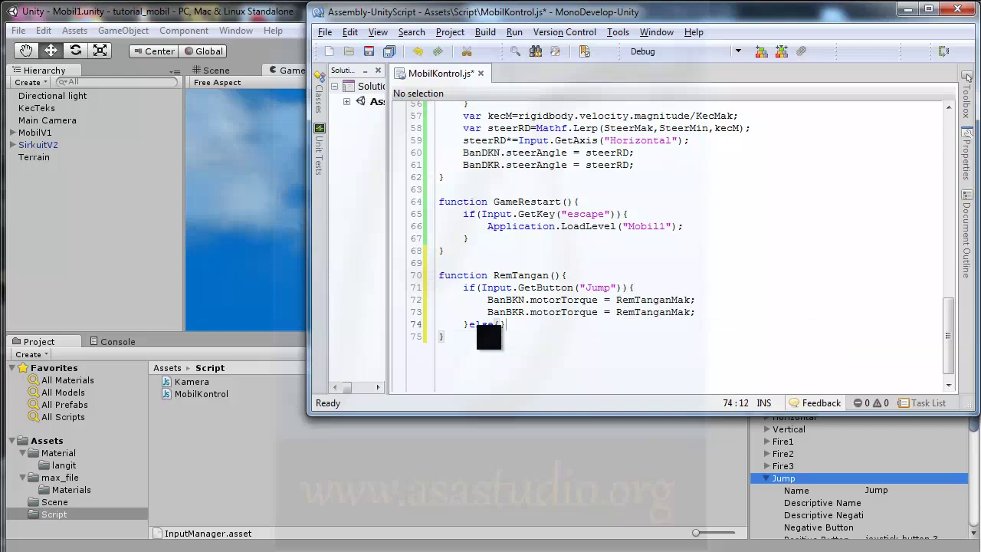
key("Return")
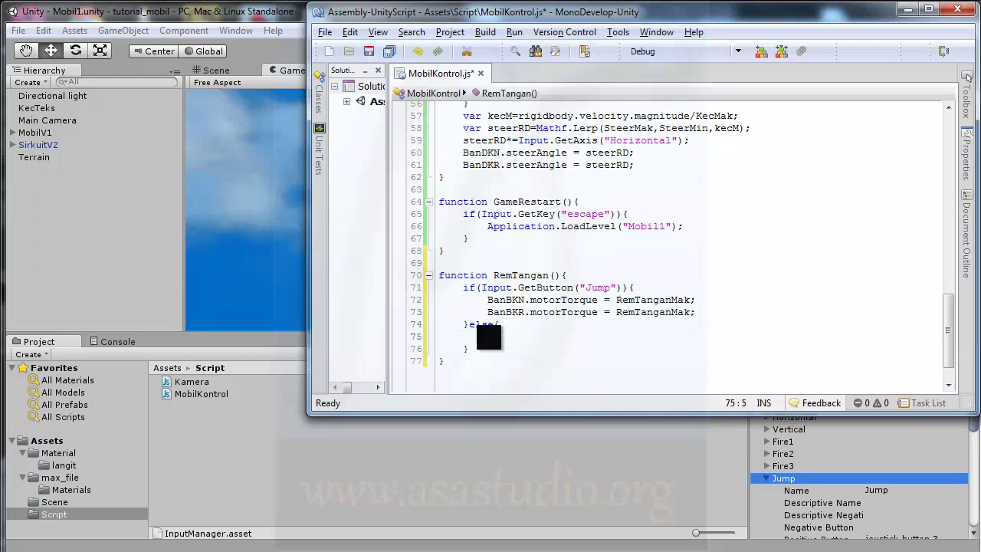
key("Tab")
key("ctrl+v")
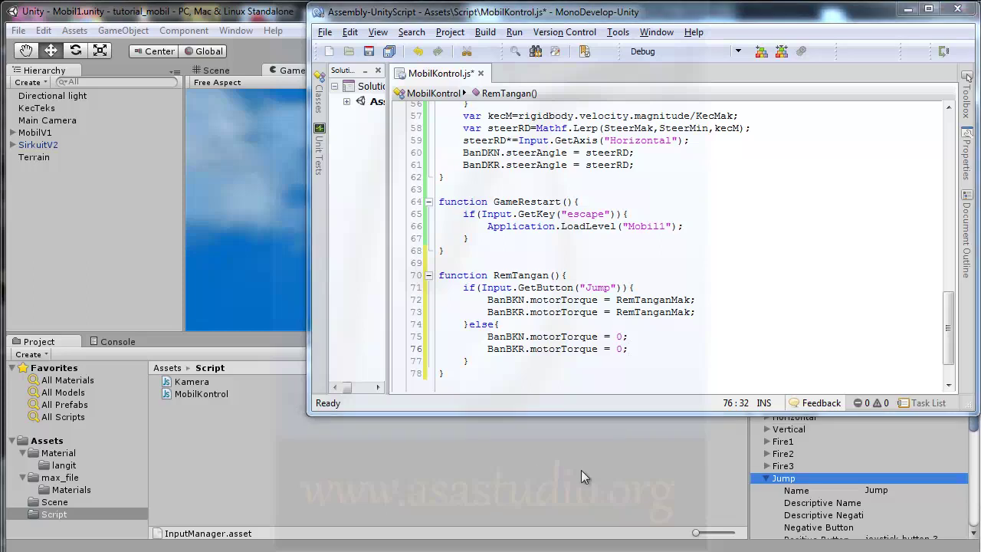
Change motorTorque to brakeTorque on lines 72 and 73 inside the Jump if block.
left_click(529, 301)
key("shift+Right")
key("shift+Right")
key("shift+Right")
key("shift+Right")
key("shift+Right")
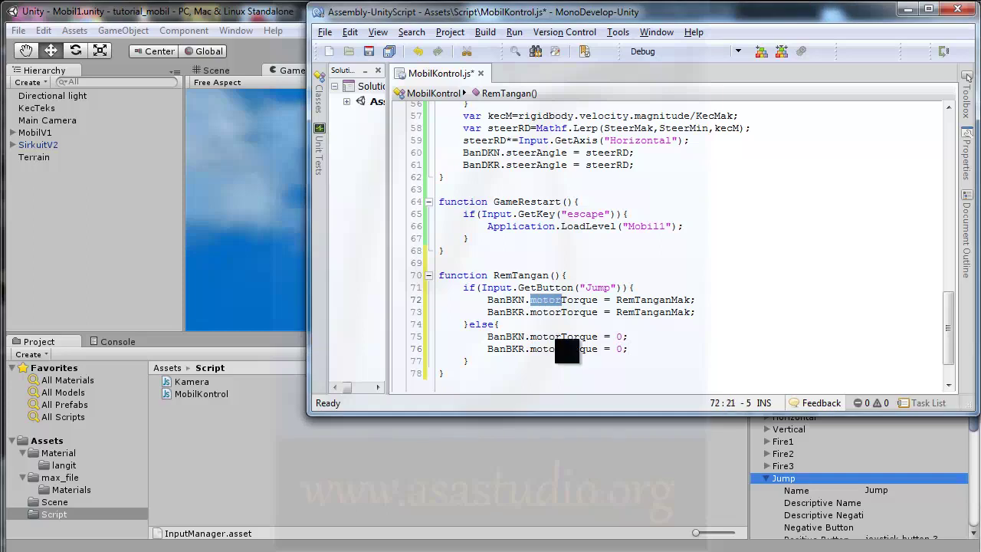
type("brake")
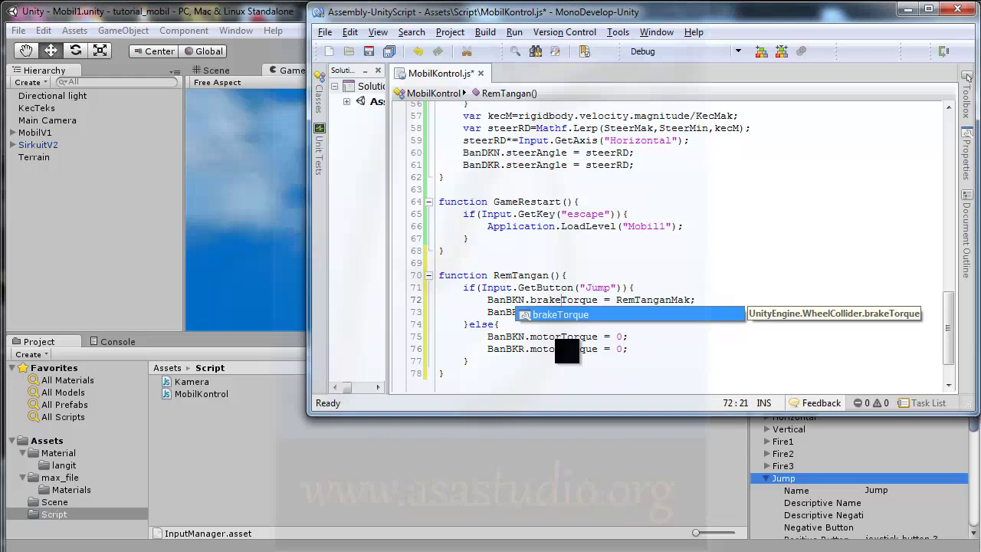
left_click(510, 313)
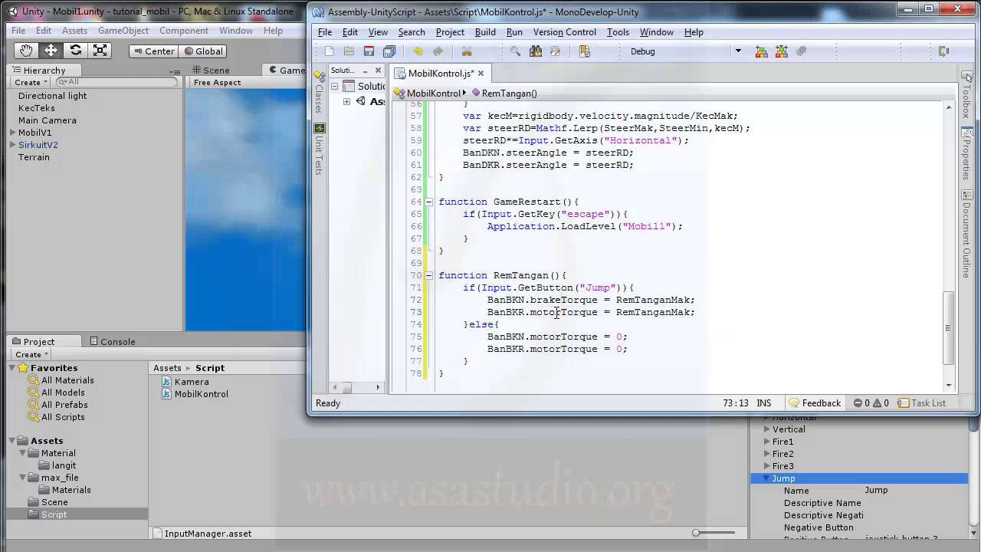
mouse_move(562, 299)
left_mouse_down()
mouse_move(528, 300)
mouse_move(547, 312)
mouse_move(530, 312)
left_mouse_up()
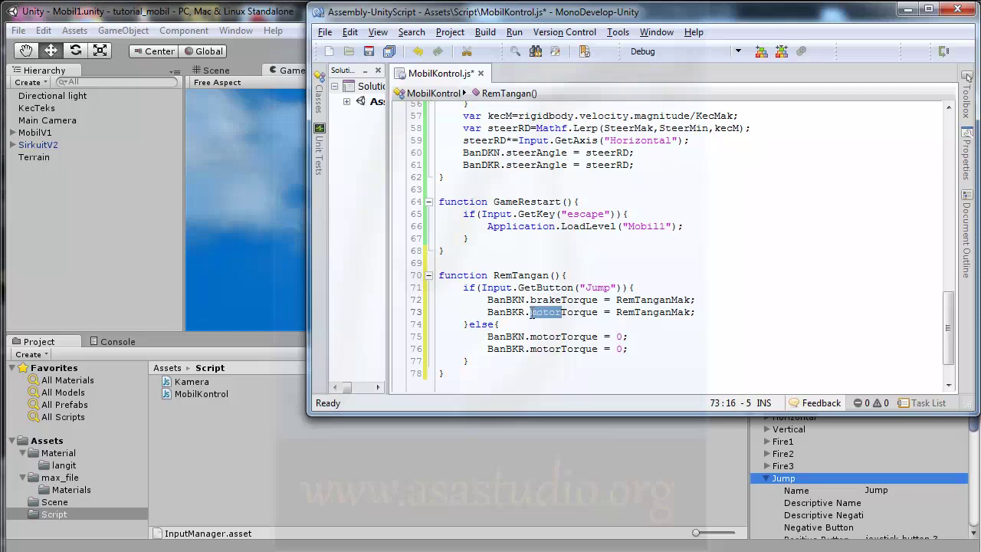
type("brake")
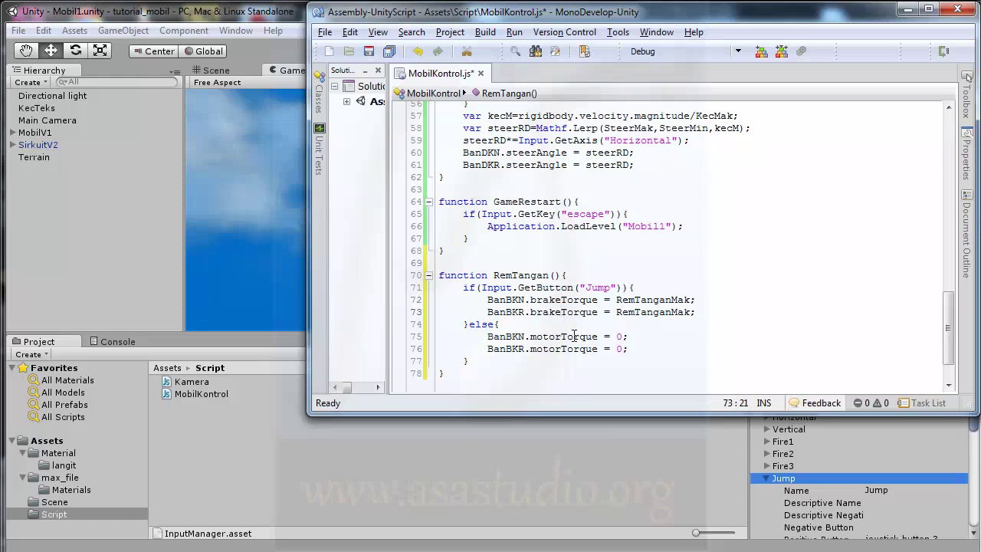
Change motorTorque to brakeTorque on lines 75 and 76 in the else branch.
scroll(574, 337, "down", 1)
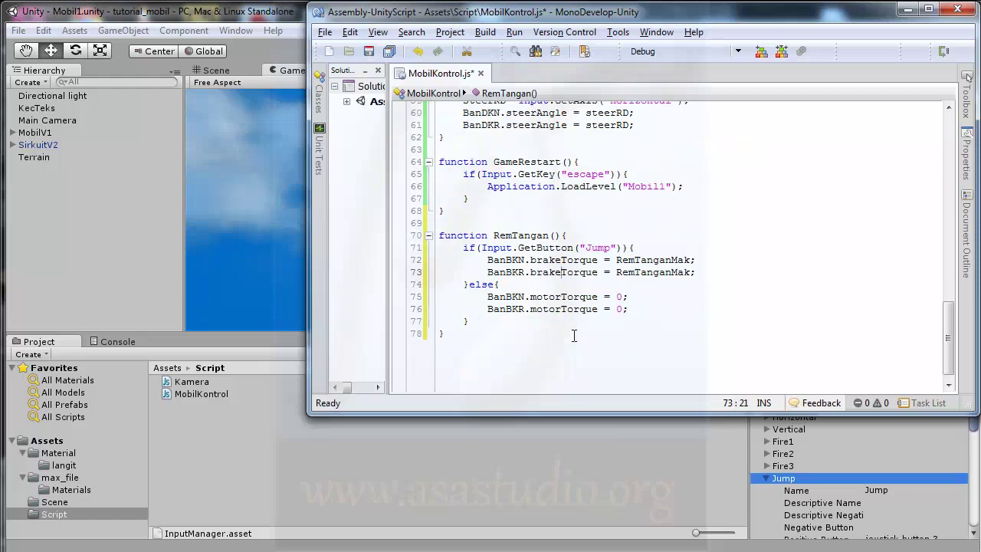
left_click_drag(531, 301, 563, 301)
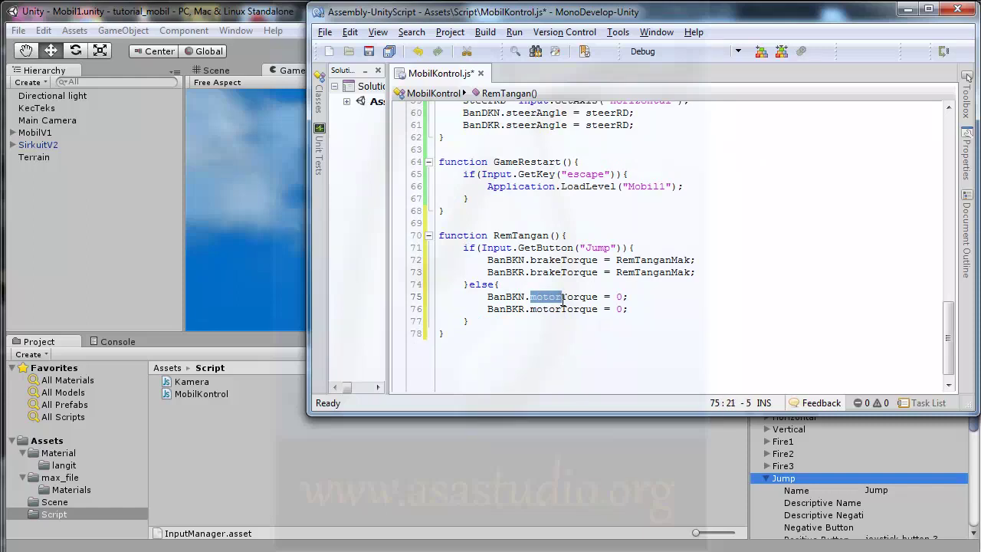
type("brake")
left_click_drag(531, 310, 563, 309)
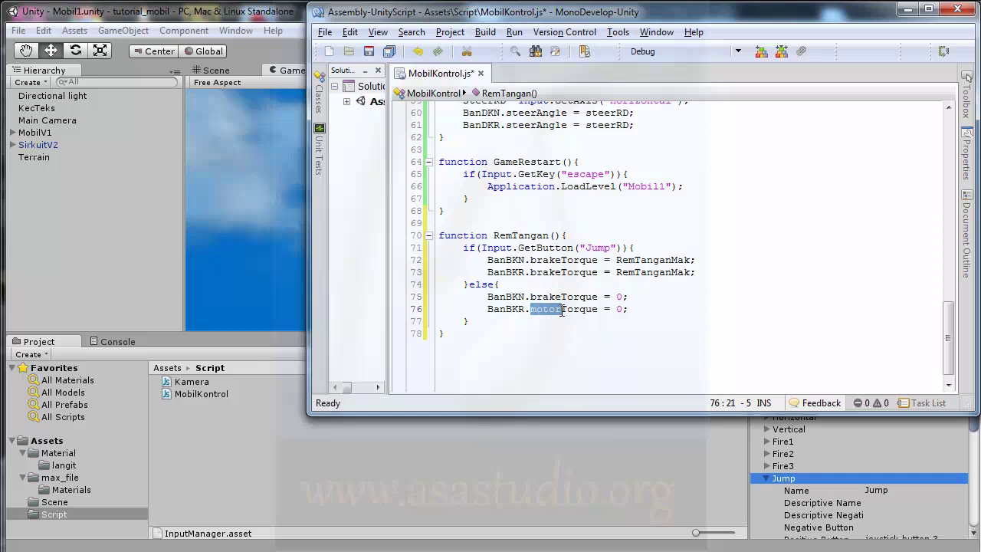
type("brake")
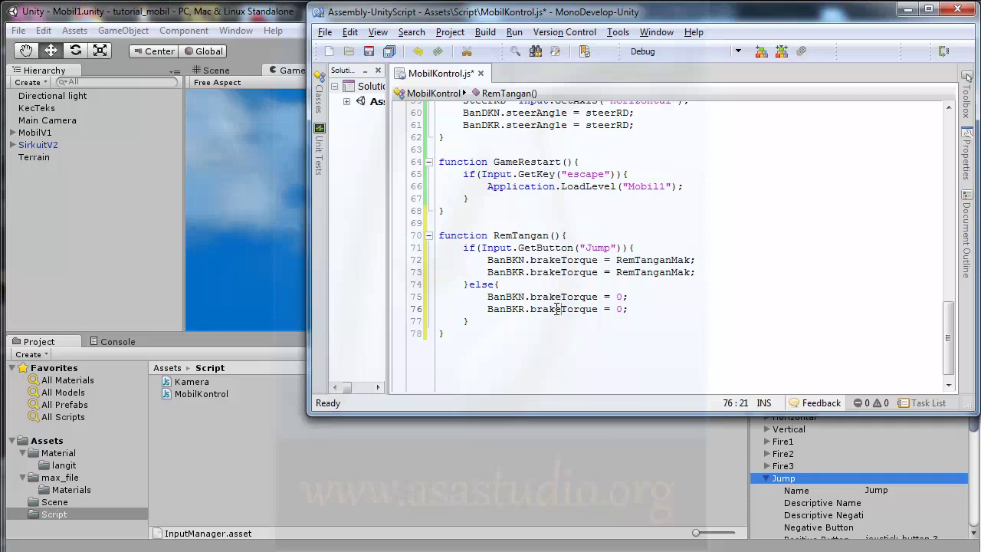
Scroll through the script to review the finished RemTangan function and declarations.
scroll(558, 309, "up", 1)
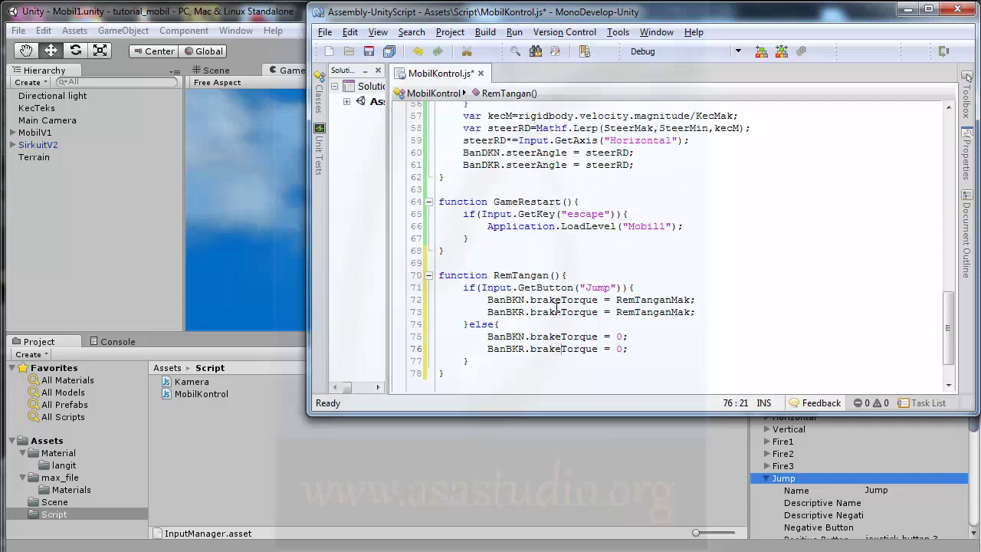
scroll(557, 309, "down", 1)
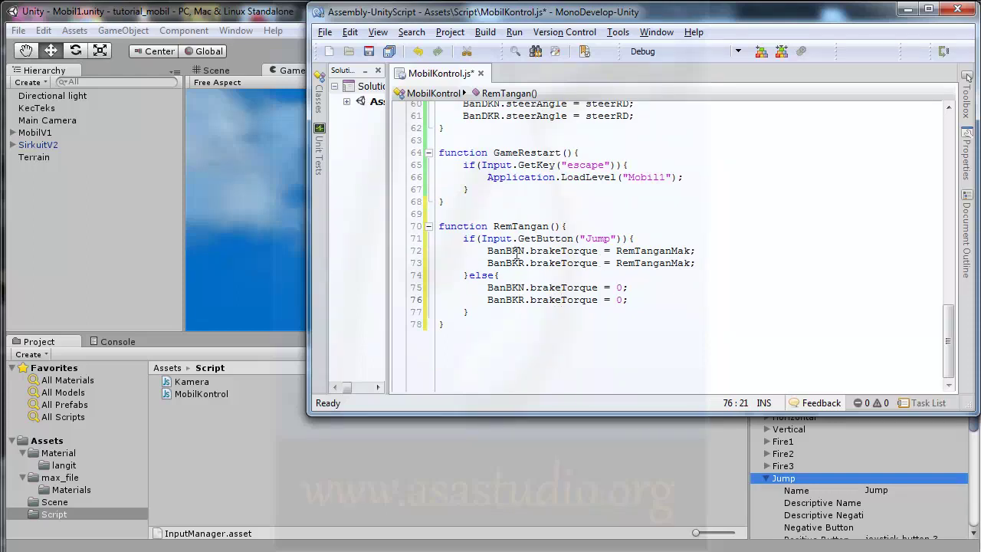
left_click(489, 251)
scroll(512, 306, "up", 1)
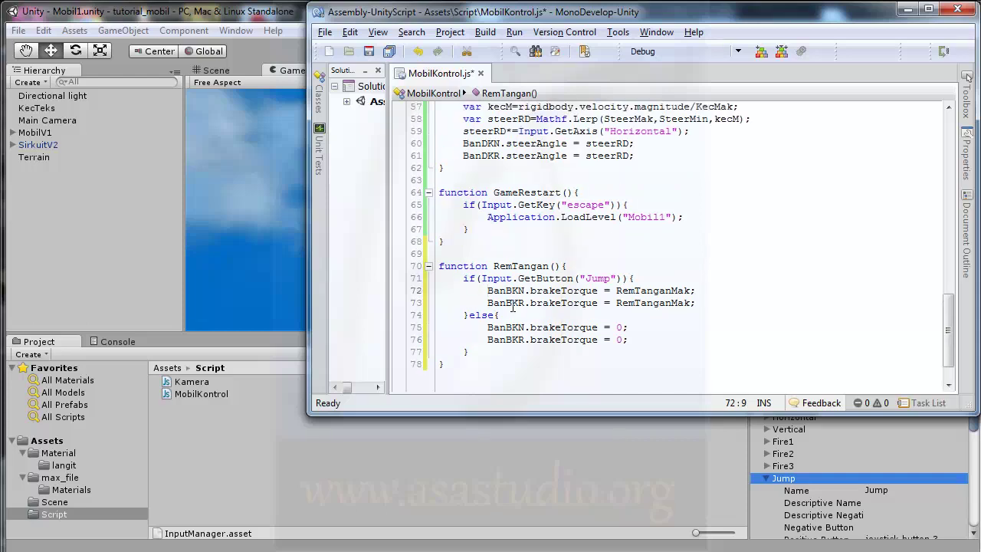
scroll(513, 307, "up", 2)
scroll(512, 307, "up", 2)
scroll(512, 307, "up", 2)
scroll(513, 307, "up", 4)
scroll(515, 307, "up", 7)
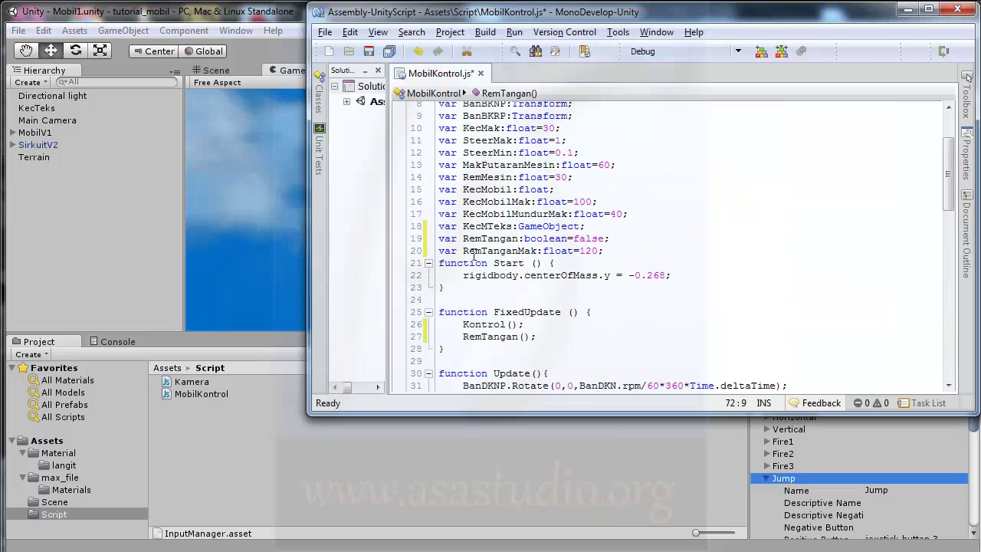
scroll(588, 285, "down", 2)
scroll(568, 287, "down", 3)
scroll(537, 289, "down", 7)
scroll(480, 293, "down", 5)
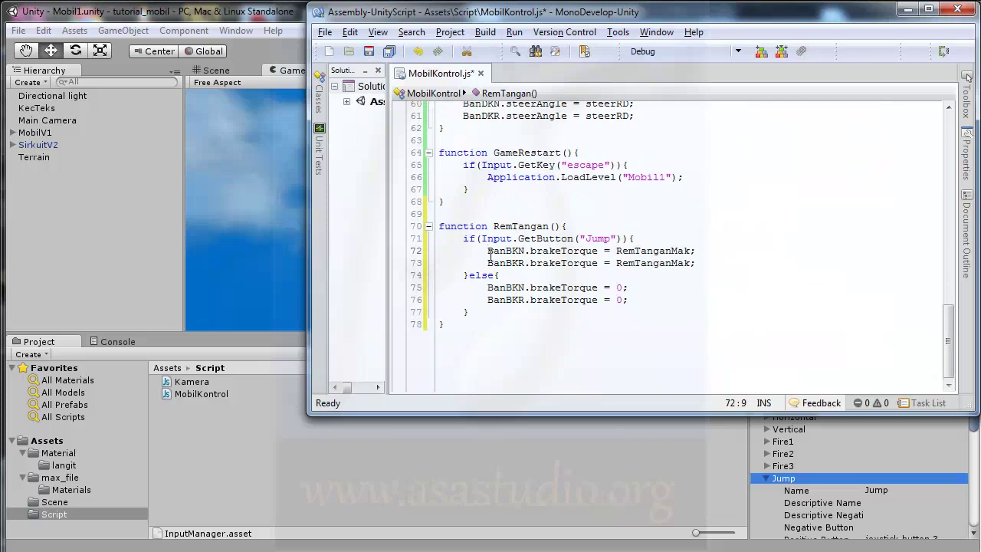
Add RemTangan=true; to the Jump branch and RemTangan=false; to the else branch.
key("Return")
key("Up")
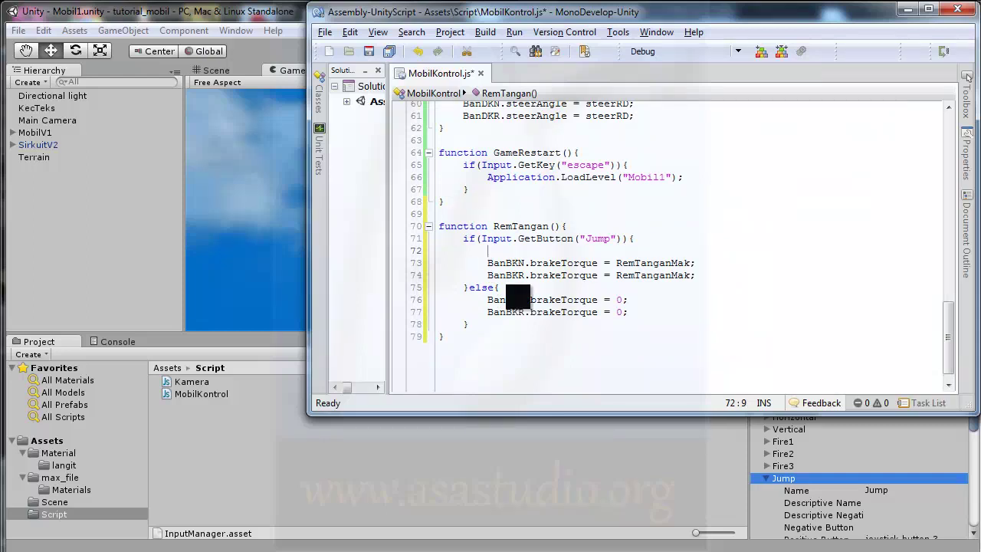
type("RemTangan=")
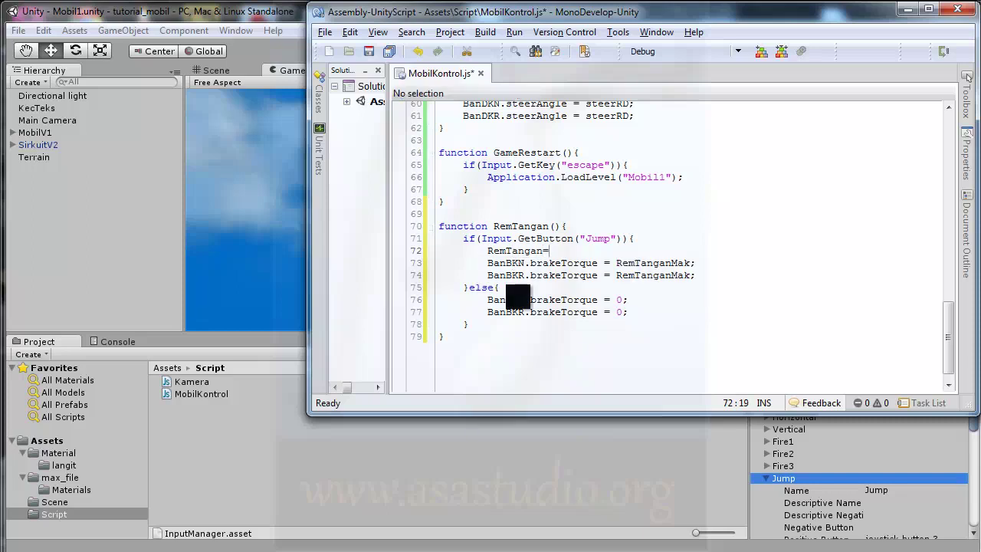
type("true")
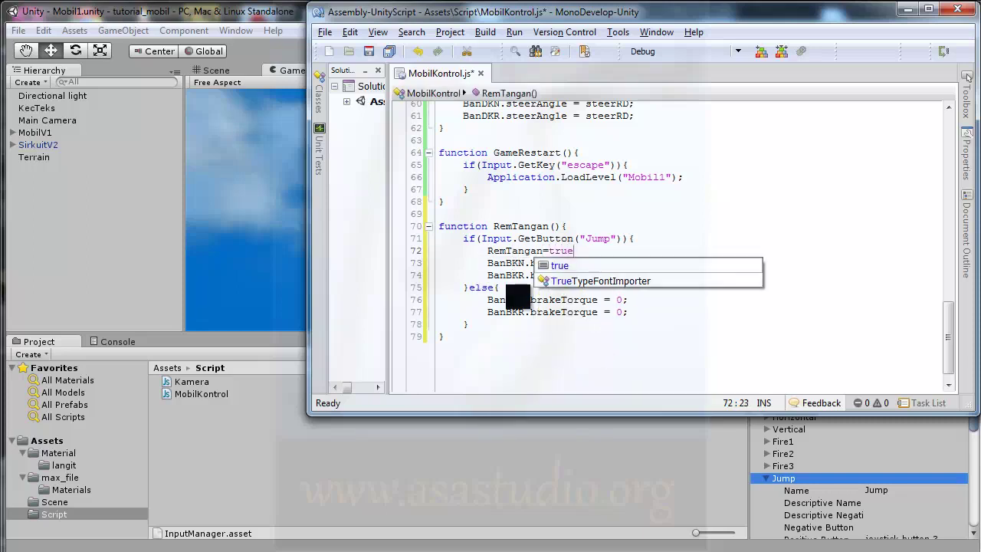
type(";")
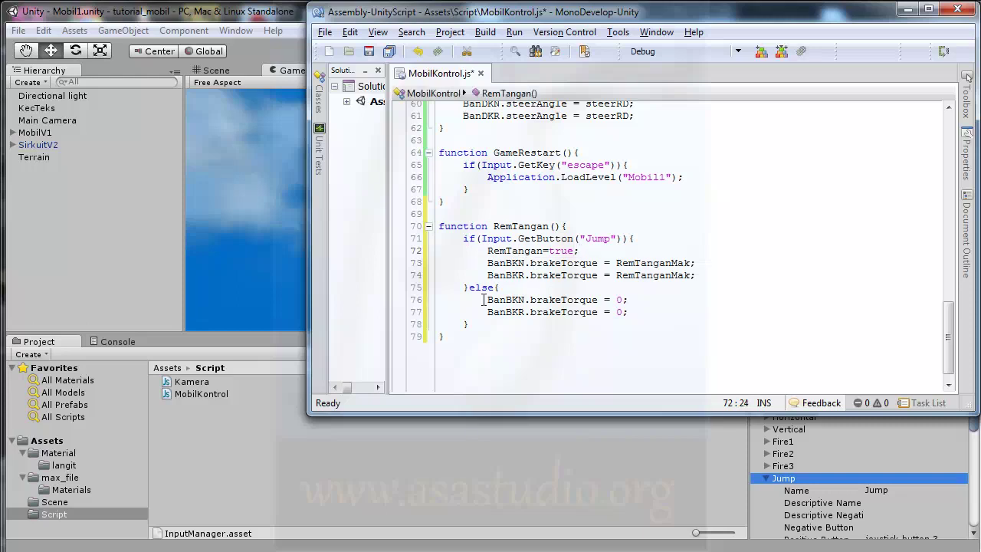
left_click(488, 301)
key("Return")
key("Up")
type("RemTangan")
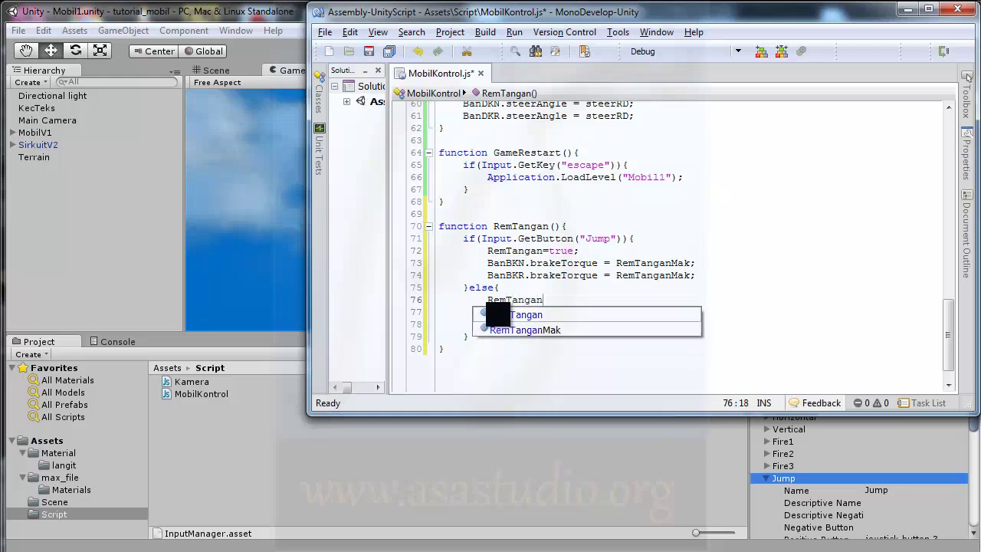
type("=false;")
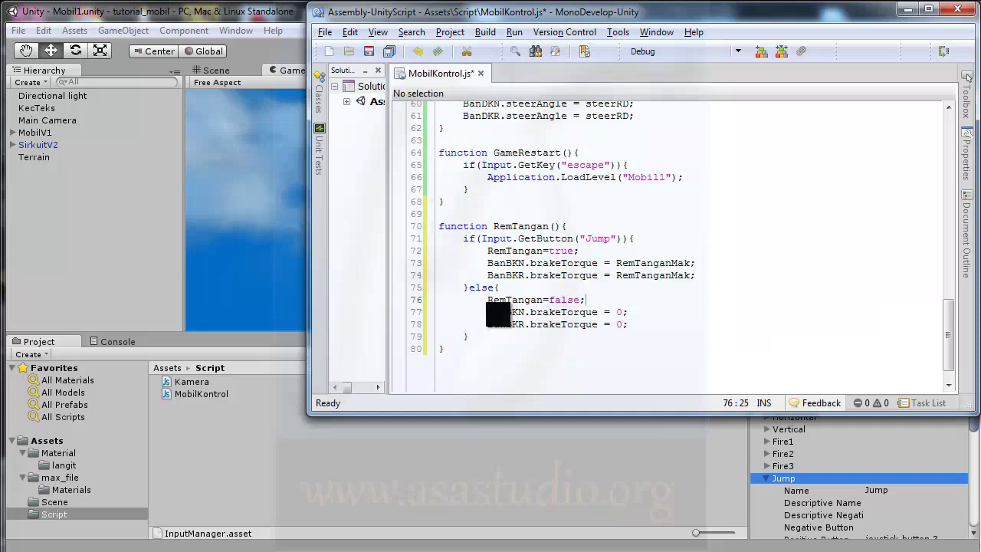
Begin an empty if(RemTangan){ } block after the if-else block.
left_click(485, 335)
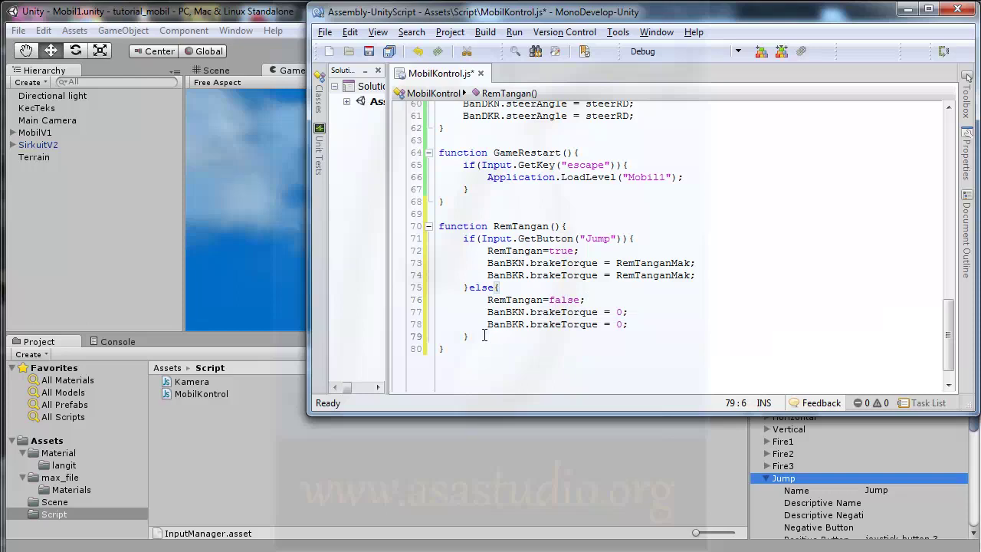
key("Return")
type("if")
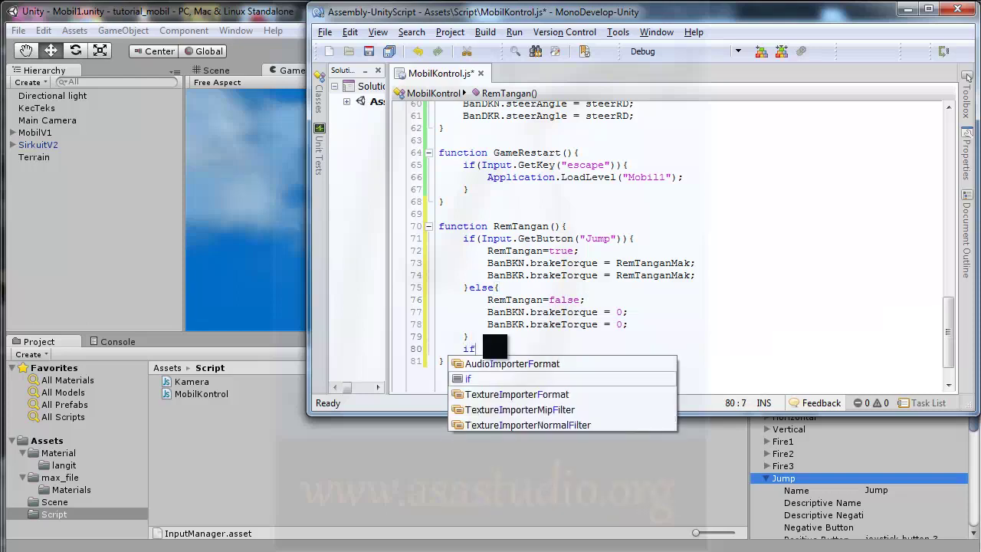
type("(){")
key("Return")
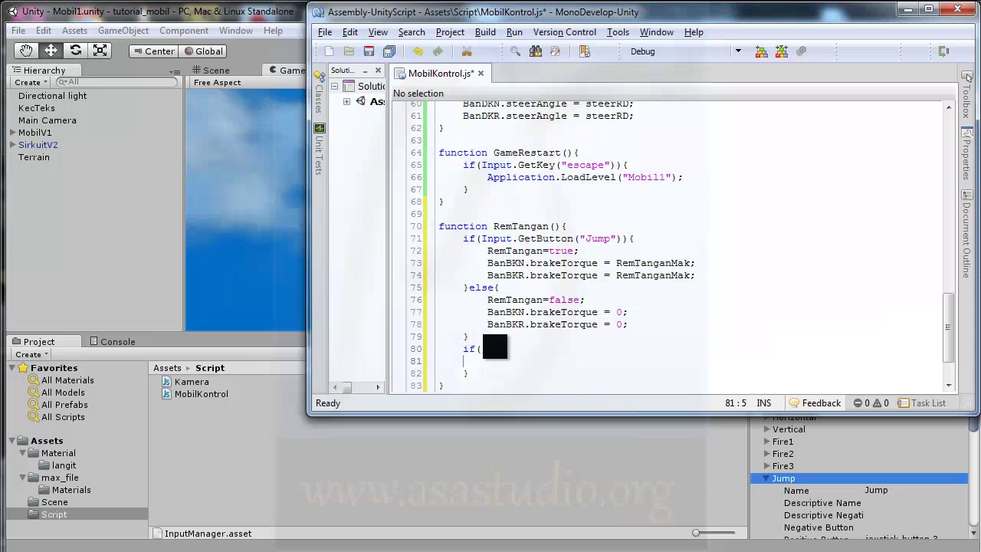
key("Up")
type("R")
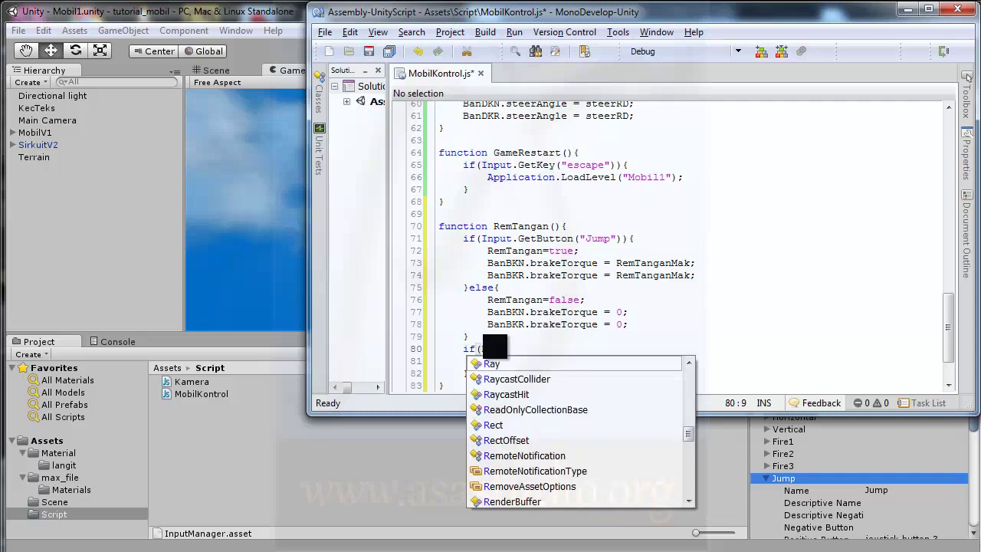
type("emTangan){")
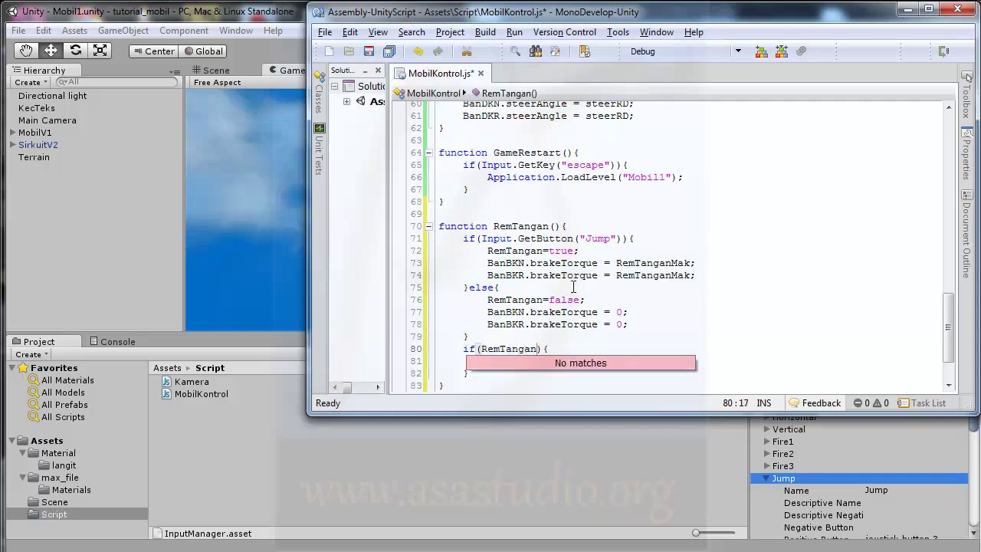
Move the two RemTanganMak brakeTorque lines from the Jump branch into the if(RemTangan) block.
left_click_drag(706, 278, 489, 266)
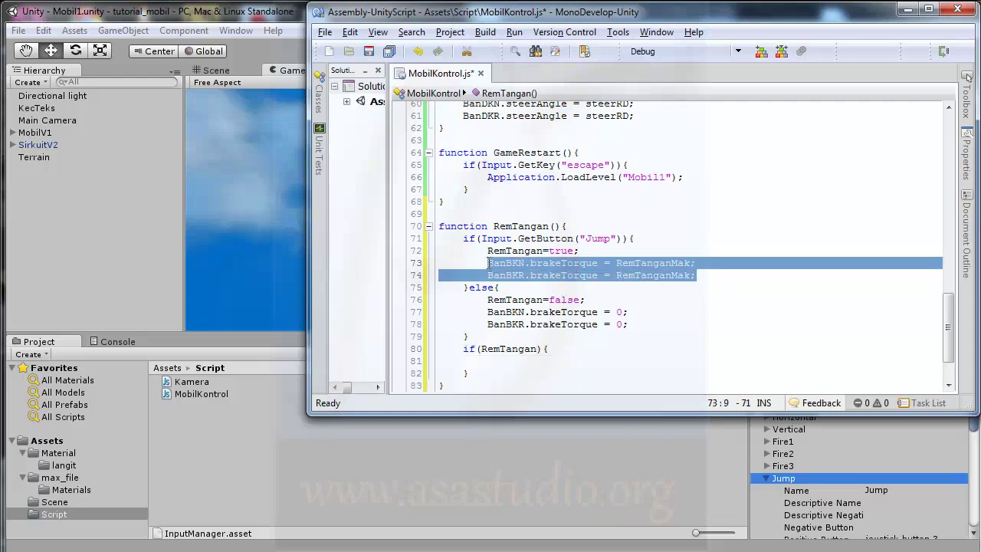
key("ctrl+x")
left_click(592, 250)
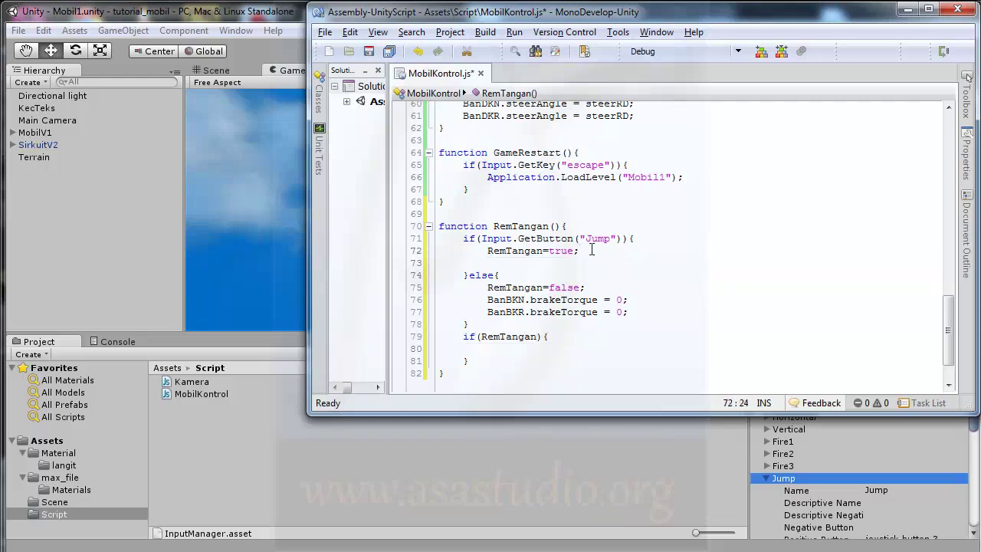
key("Delete")
left_click(510, 337)
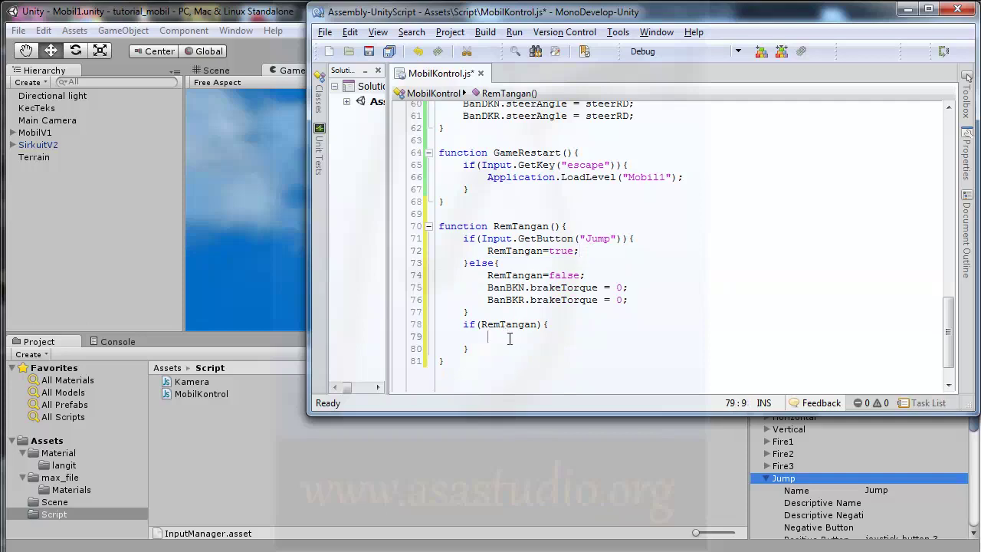
key("ctrl+v")
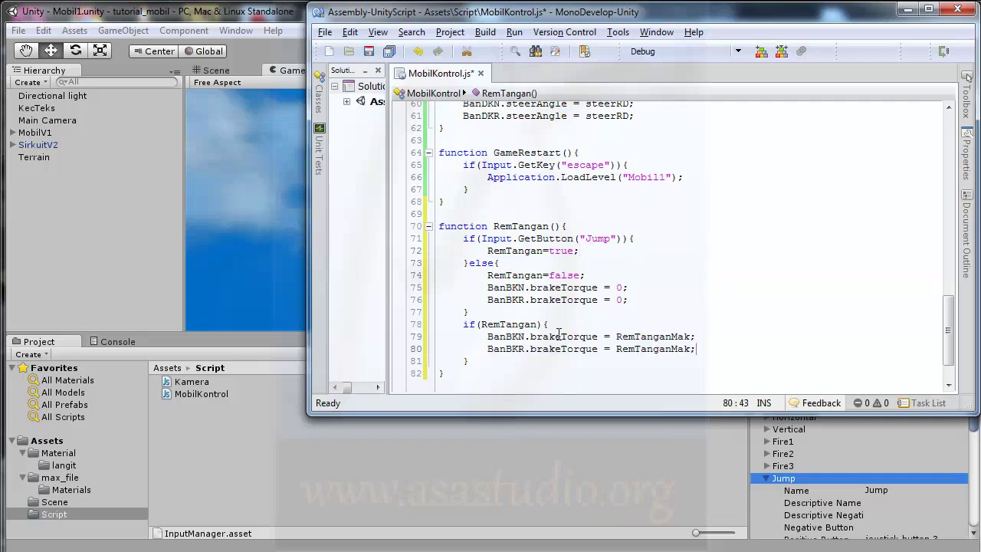
Cut the zero brakeTorque lines from the else branch and paste them into the RemTangan block.
left_click_drag(630, 299, 639, 278)
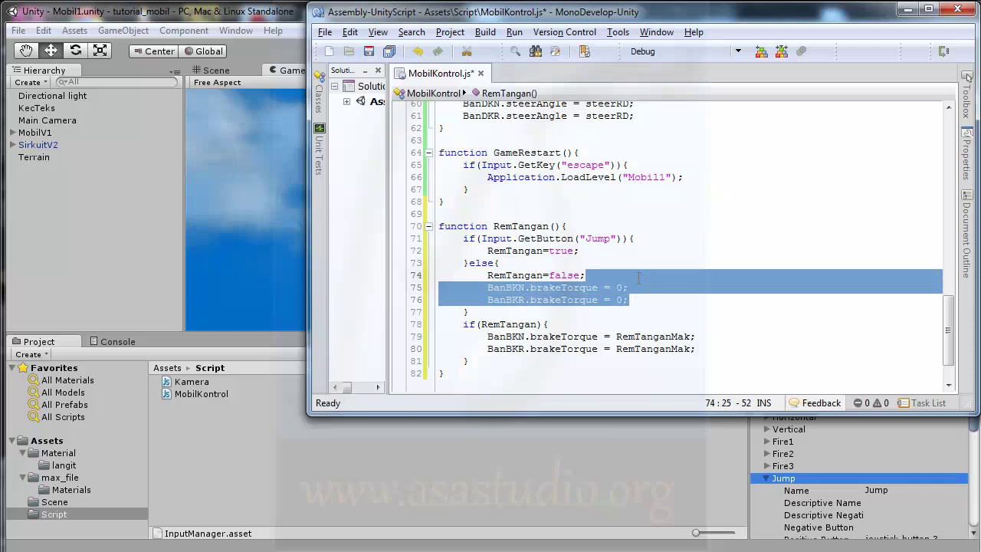
key("Delete")
left_click(701, 325)
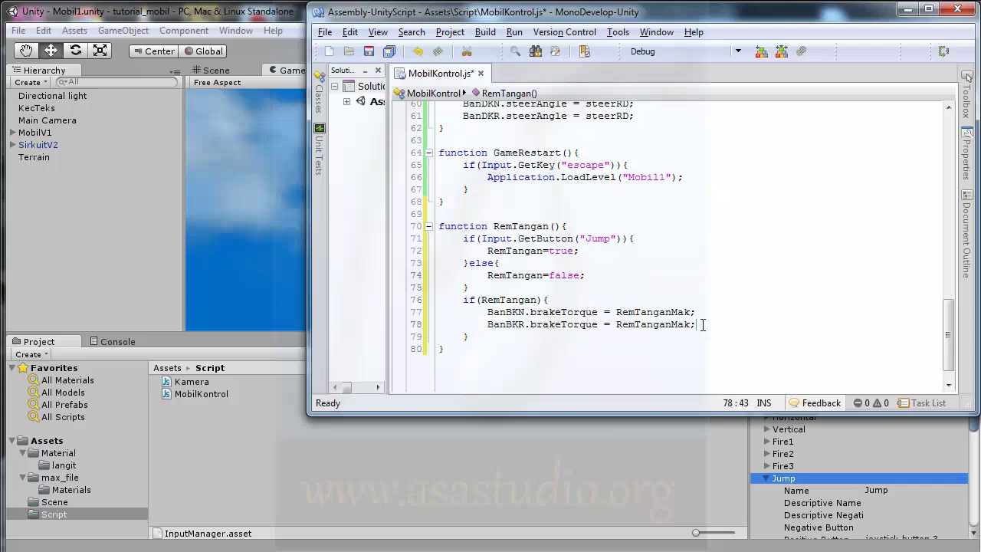
key("ctrl+d")
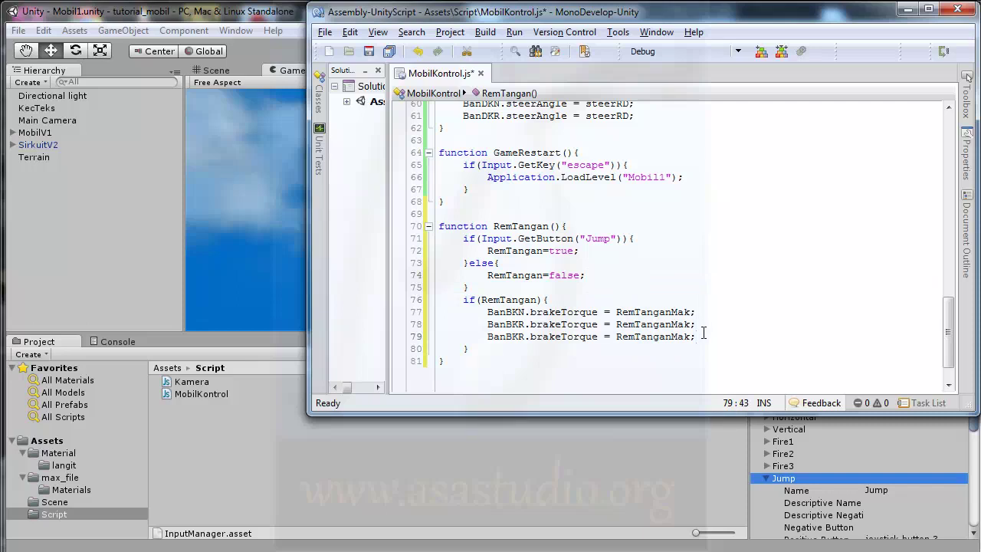
key("ctrl+z")
key("ctrl+z")
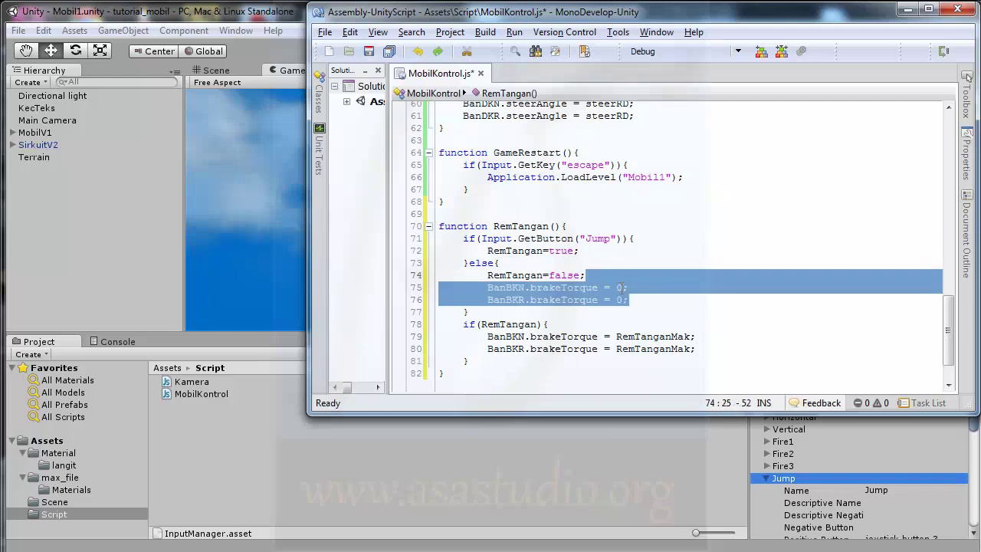
right_click(621, 288)
left_click(657, 302)
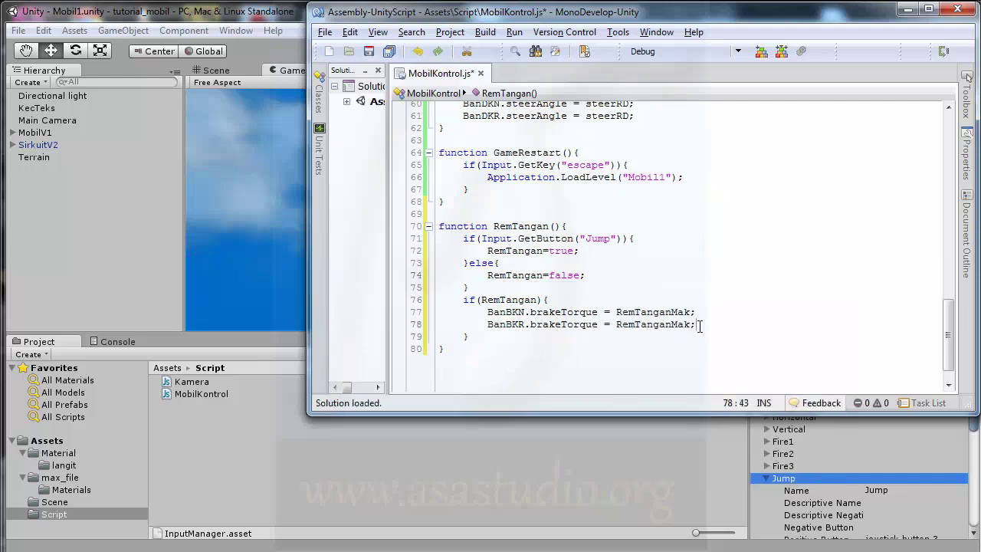
key("ctrl+v")
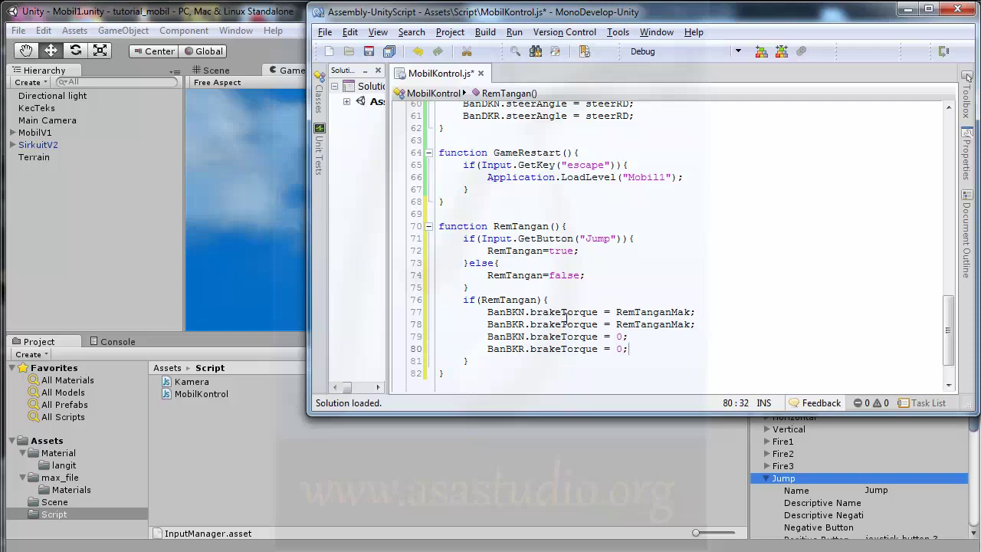
Append &&!RemTangan to the motorTorque condition on line 43 of Kontrol().
scroll(592, 312, "up", 1)
scroll(595, 310, "up", 2)
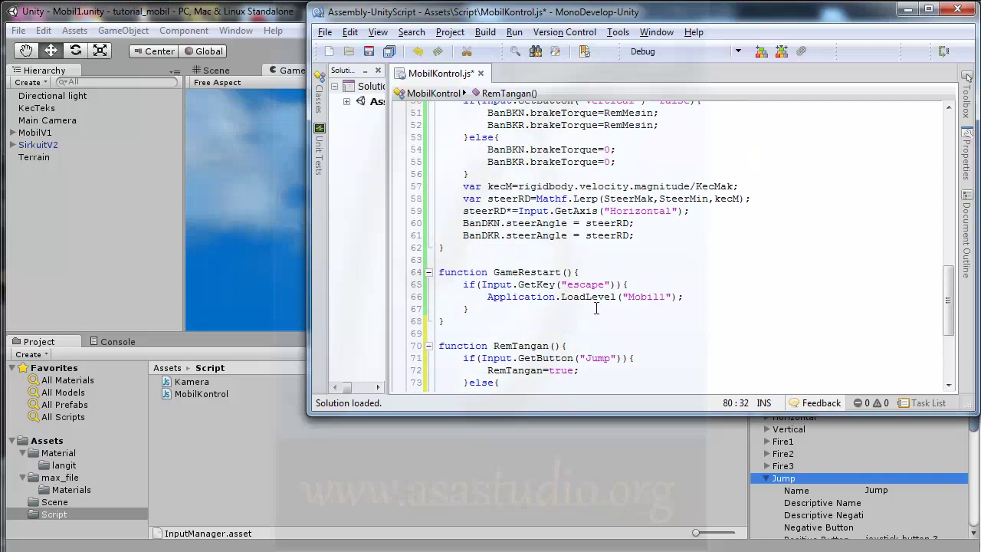
scroll(597, 306, "up", 3)
scroll(597, 306, "up", 1)
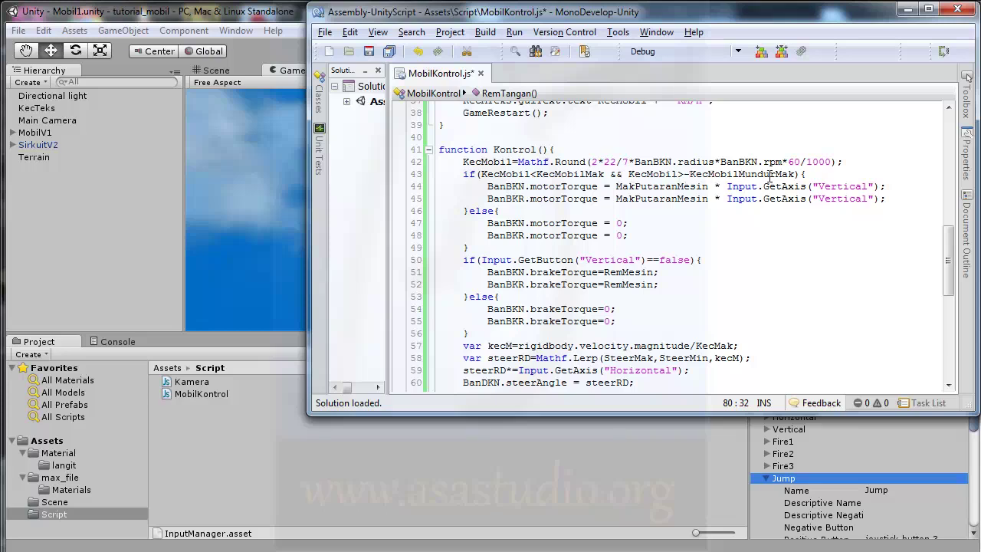
left_click(796, 175)
type("&&")
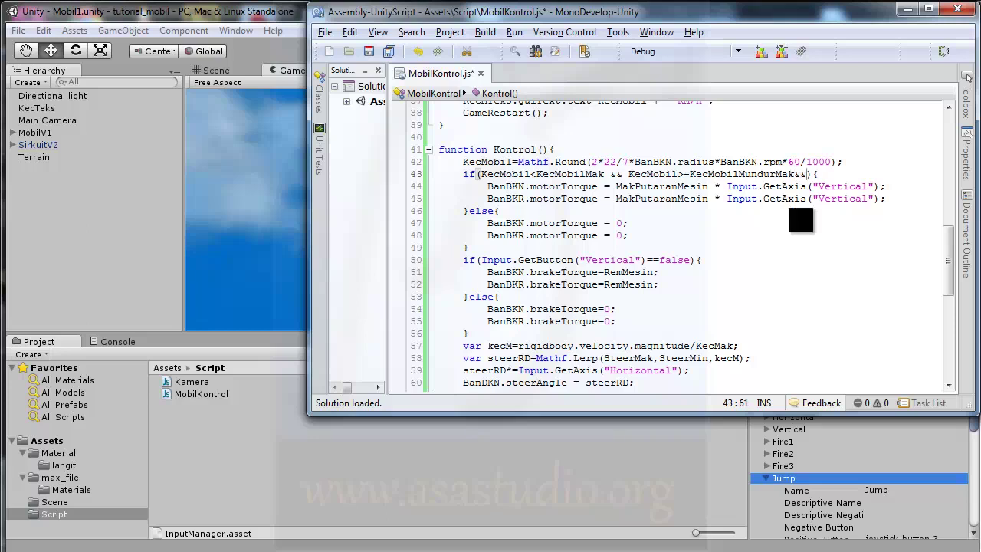
type("!")
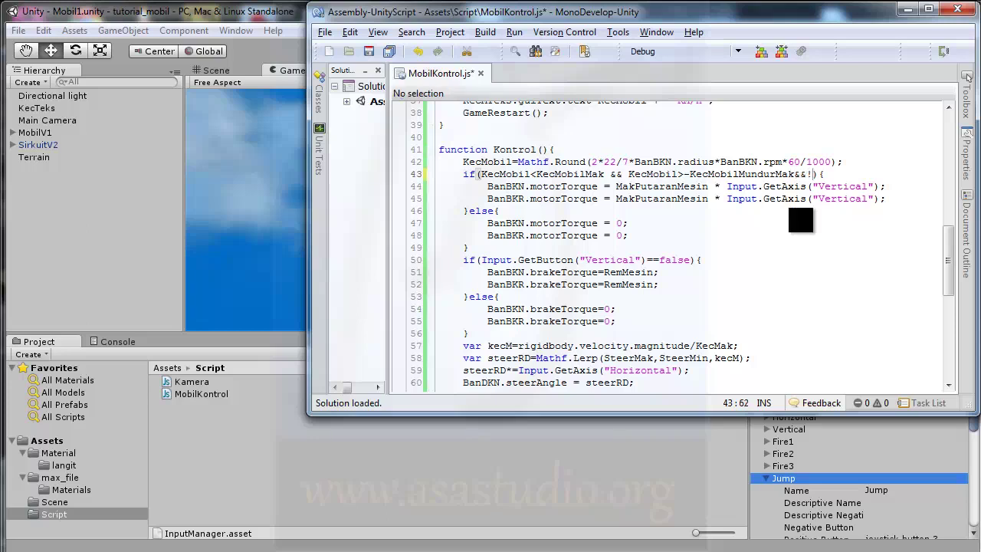
type("R")
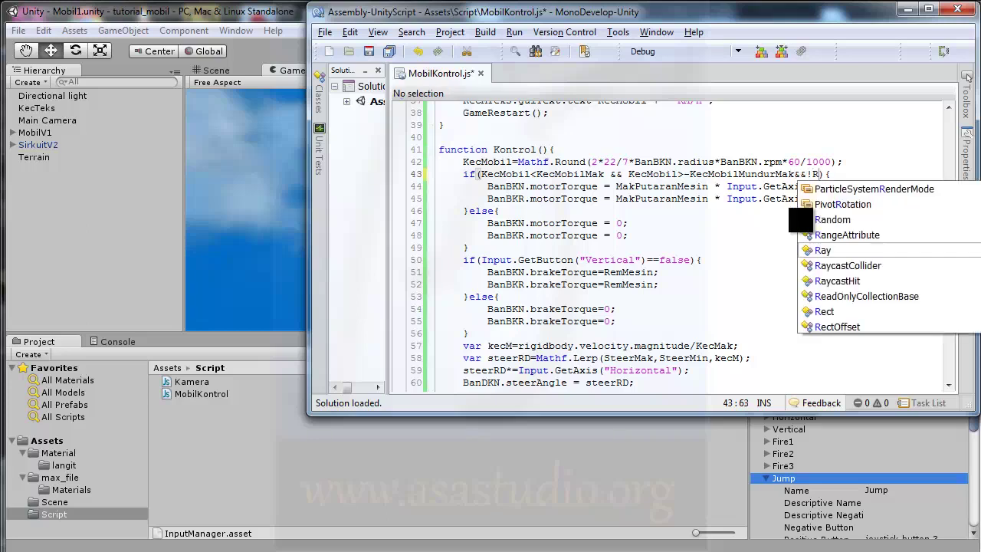
type("e")
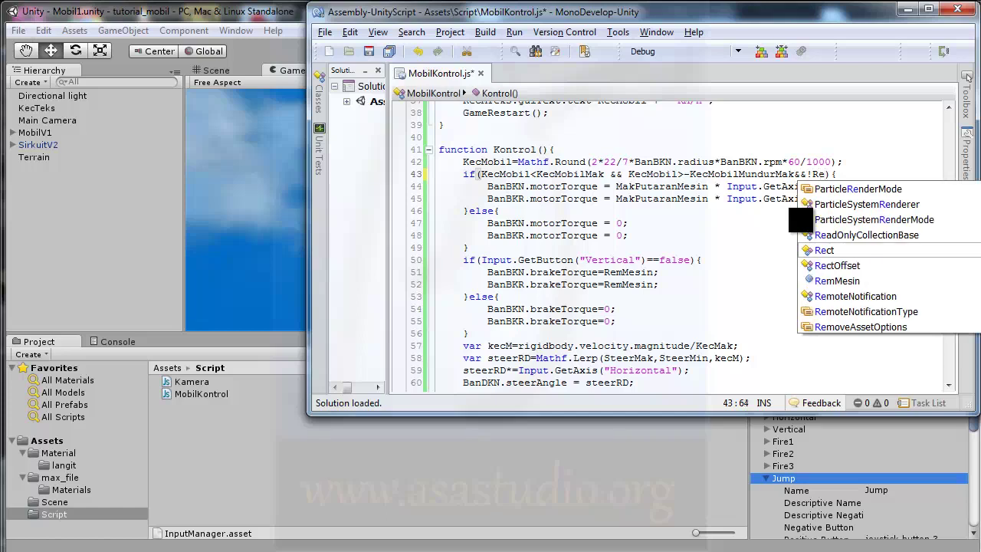
type("mT")
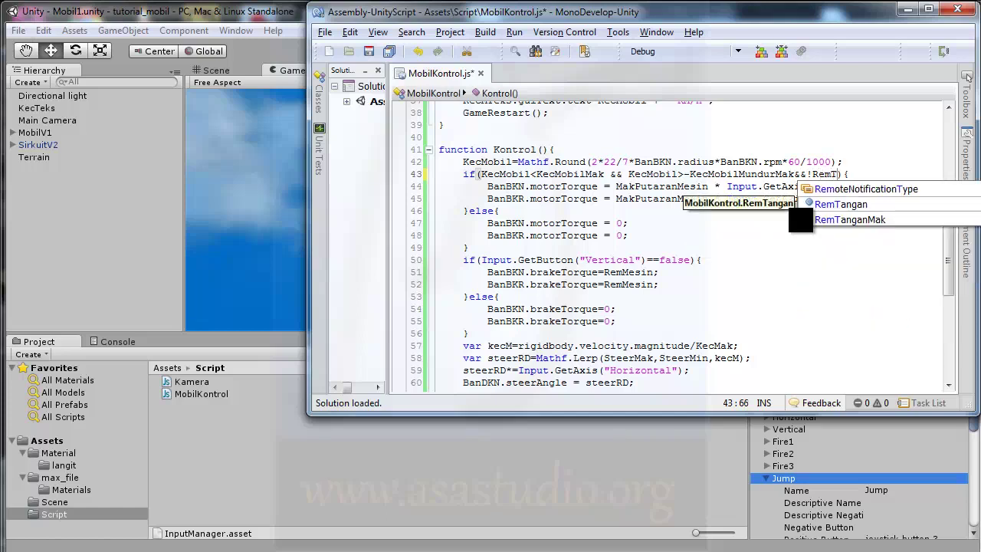
type("angan")
key("End")
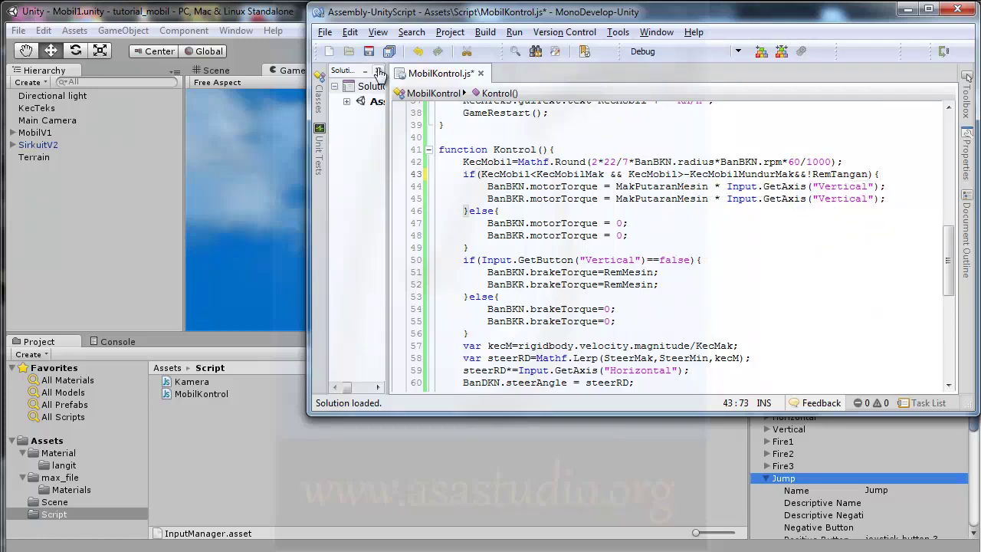
Save the script and inspect the Console's BCE0089 error at MobilKontrol.js(70,10) about RemTangan.
left_click(387, 50)
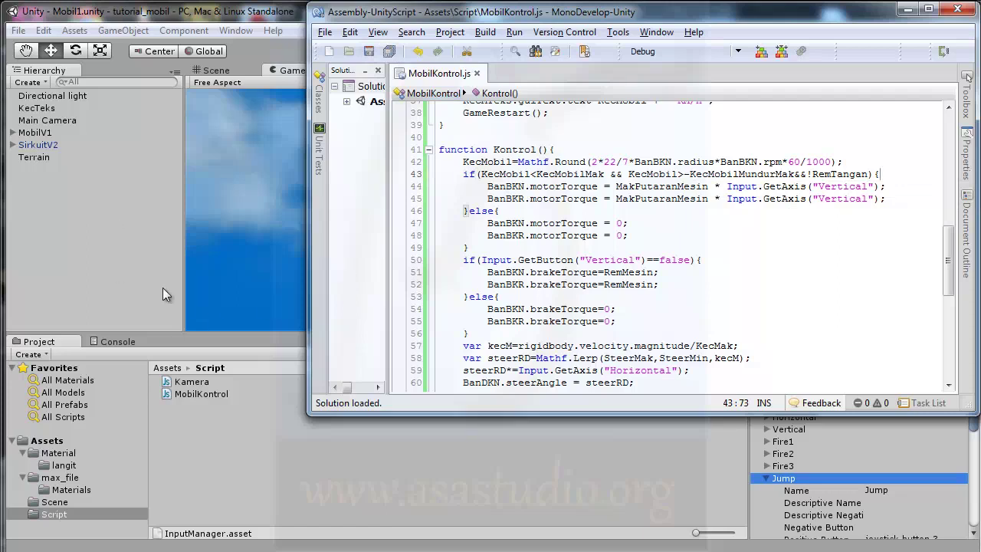
left_click(201, 393)
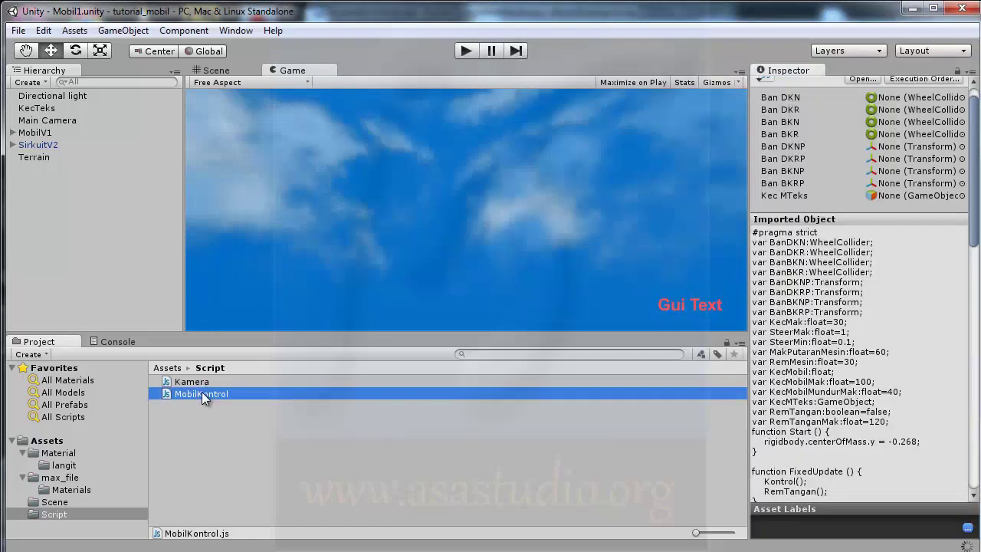
left_click(122, 343)
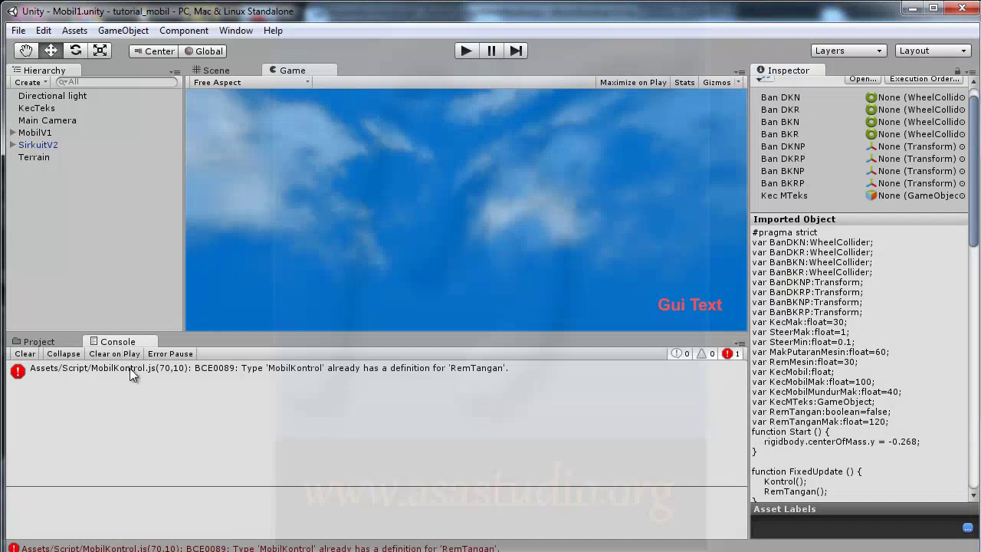
left_click(130, 368)
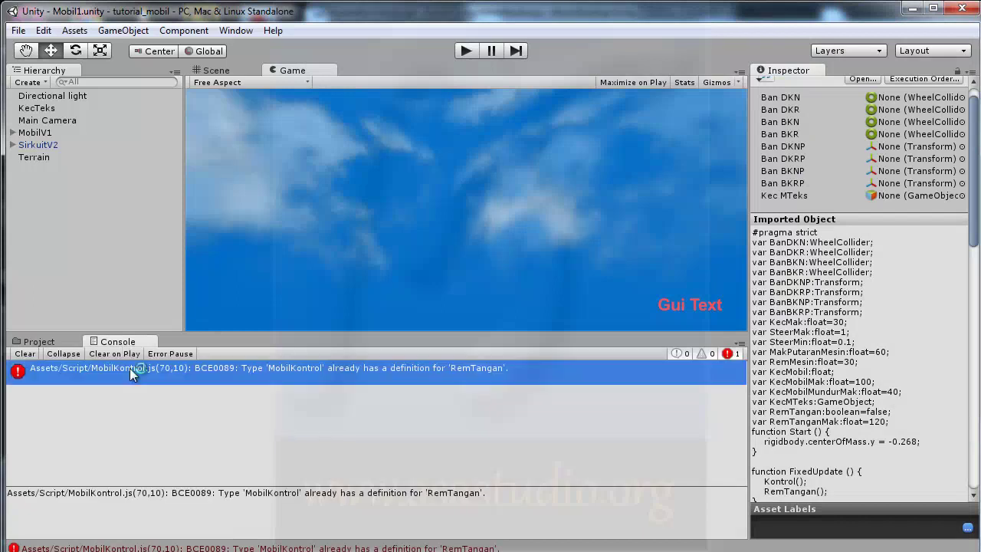
Open the script from the error and rename the declarations to remTangan and remTanganMak.
double_click(130, 368)
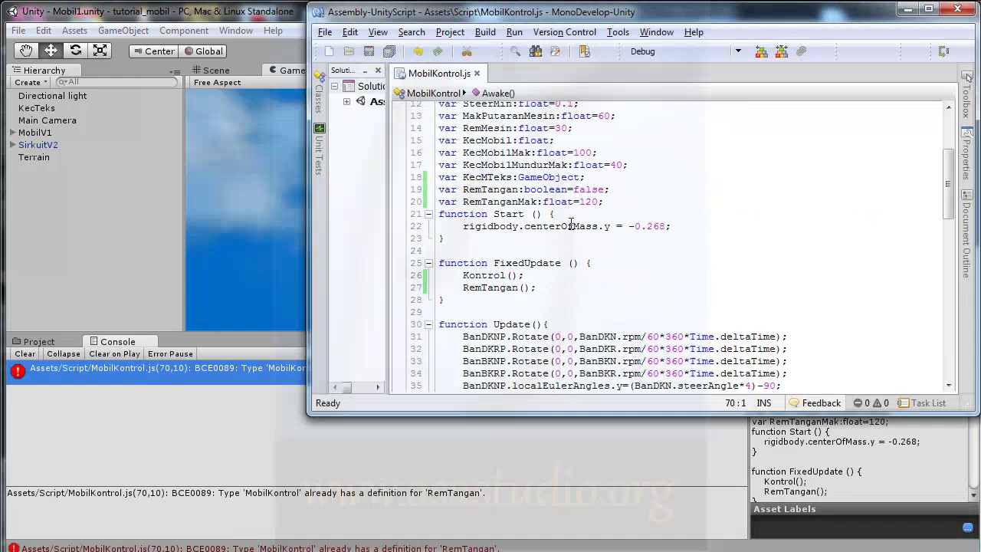
scroll(570, 223, "down", 4)
scroll(580, 247, "down", 1)
scroll(581, 253, "down", 2)
scroll(583, 253, "up", 8)
left_click(465, 189)
type("r")
key("Right")
key("Right")
key("Right")
left_click(463, 202)
key("shift+Right")
type("r")
left_click(549, 201)
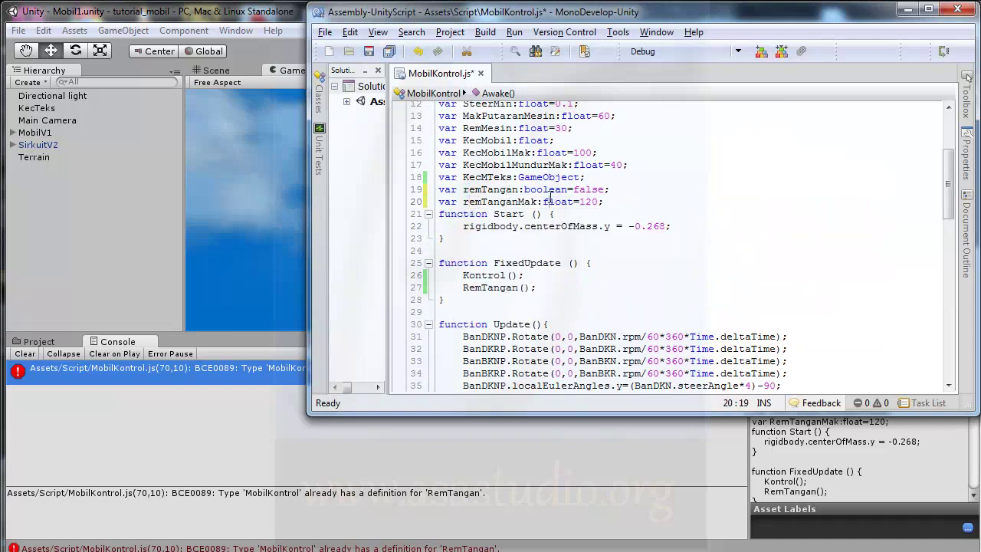
Change the line 43 condition in Kontrol() to check !remTangan.
scroll(555, 257, "down", 8)
scroll(555, 257, "down", 7)
scroll(557, 263, "up", 12)
scroll(557, 263, "up", 1)
scroll(558, 268, "down", 2)
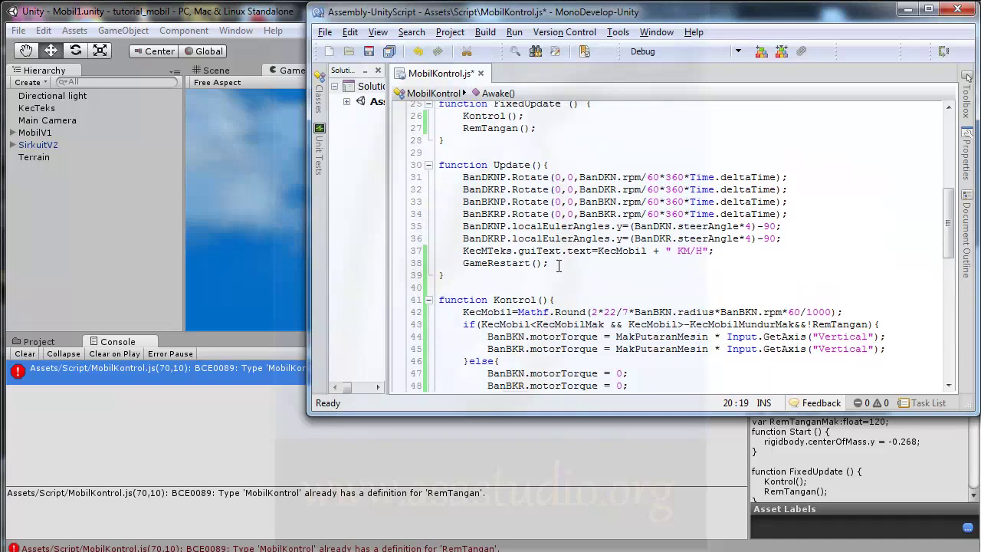
scroll(558, 265, "down", 1)
scroll(558, 264, "up", 2)
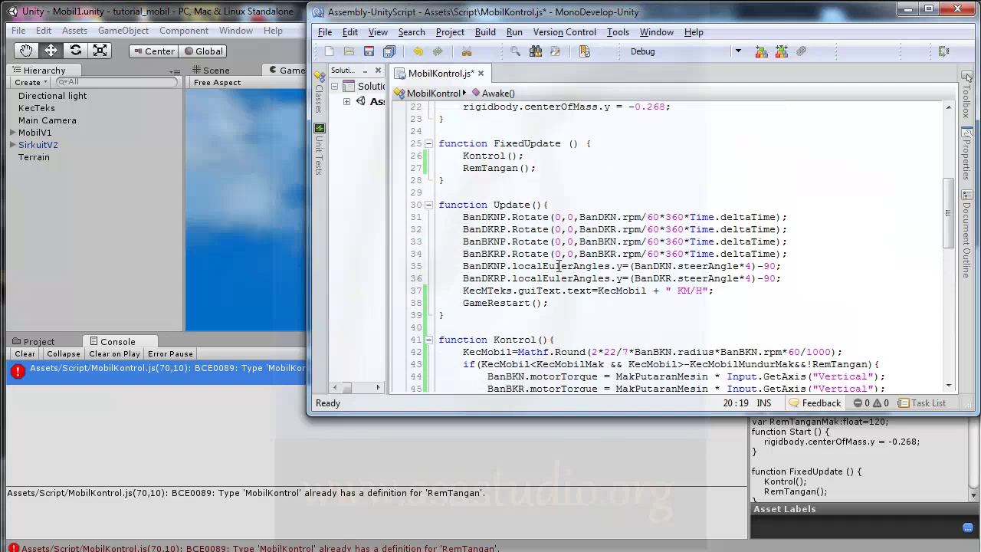
scroll(558, 266, "down", 2)
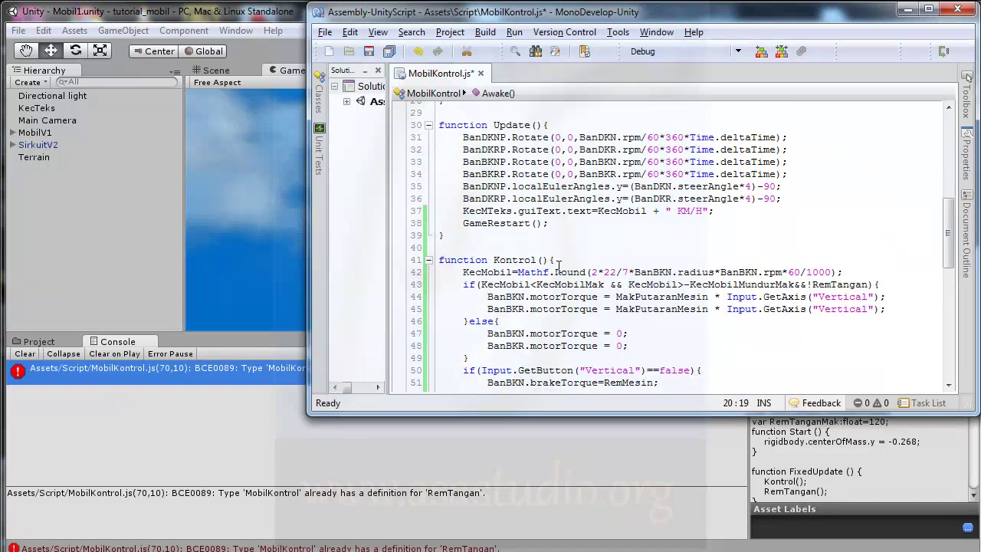
left_click(815, 285)
key("shift+Right")
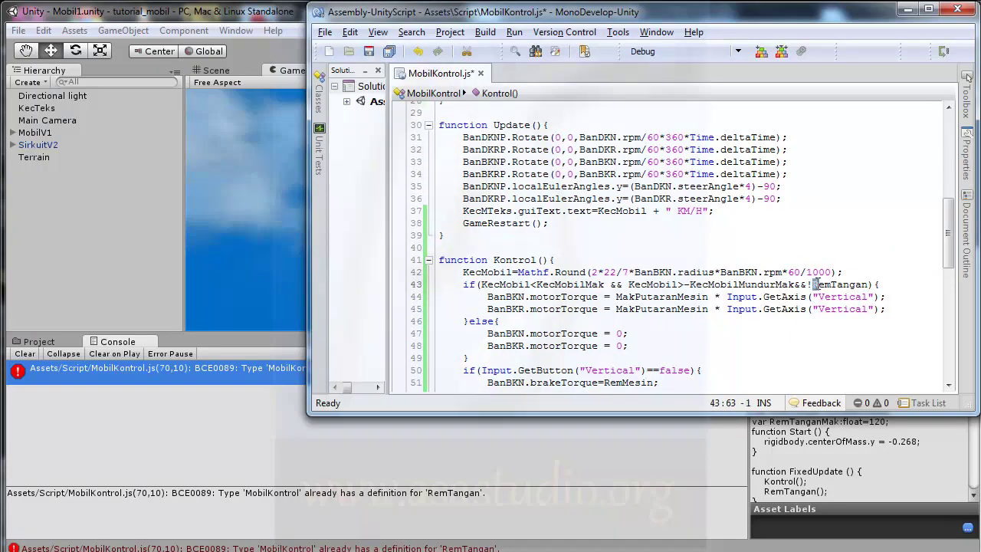
type("r")
scroll(756, 307, "down", 2)
scroll(754, 309, "down", 2)
scroll(754, 309, "down", 2)
scroll(754, 309, "down", 3)
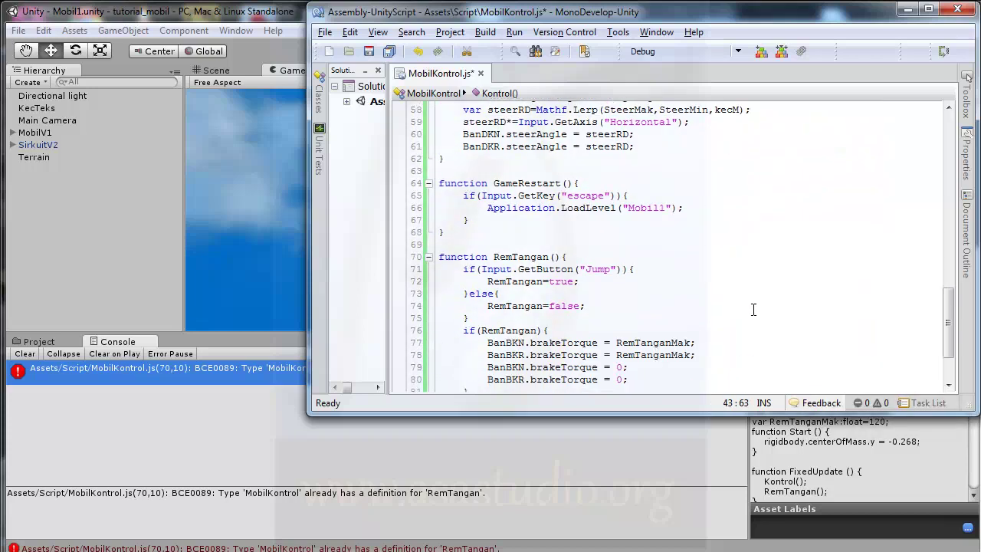
scroll(754, 310, "down", 1)
Lowercase RemTangan in the function name and on lines 72 and 74.
left_click_drag(494, 216, 500, 217)
type("r")
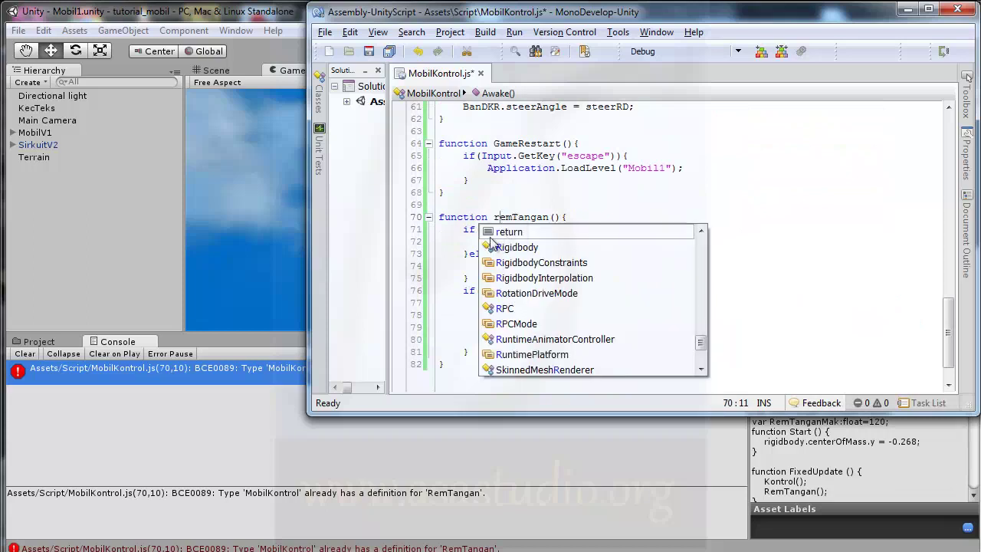
left_click(471, 240)
left_click_drag(488, 242, 495, 242)
type("remTangan=true;")
left_click(476, 243)
left_click_drag(488, 268, 494, 267)
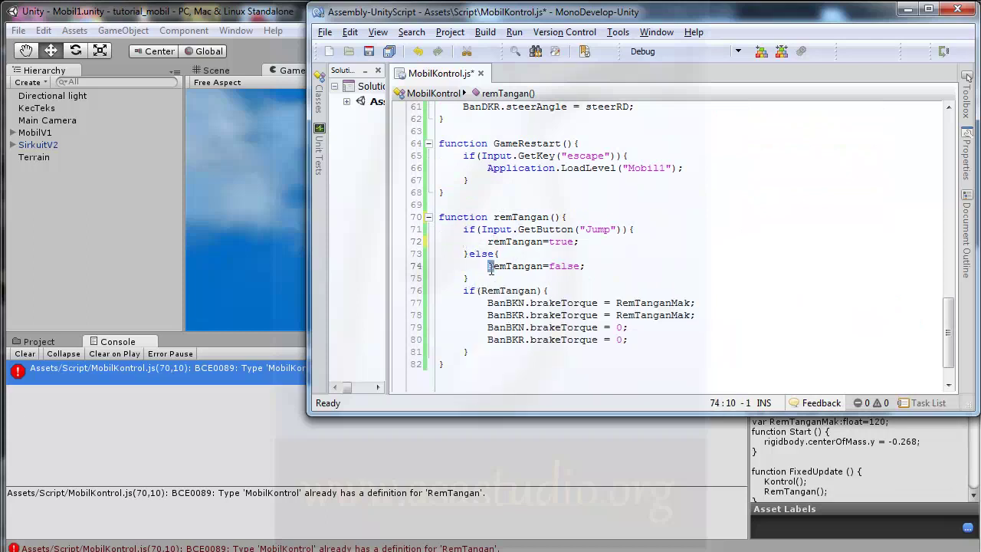
type("r")
left_click(466, 255)
Lowercase RemTangan and RemTanganMak on lines 76–78, save, and return to Unity.
left_click_drag(482, 291, 488, 291)
type("r")
left_click(584, 280)
left_click_drag(617, 303, 623, 315)
type("r")
left_click(633, 282)
type("r")
left_click(641, 287)
left_click(389, 51)
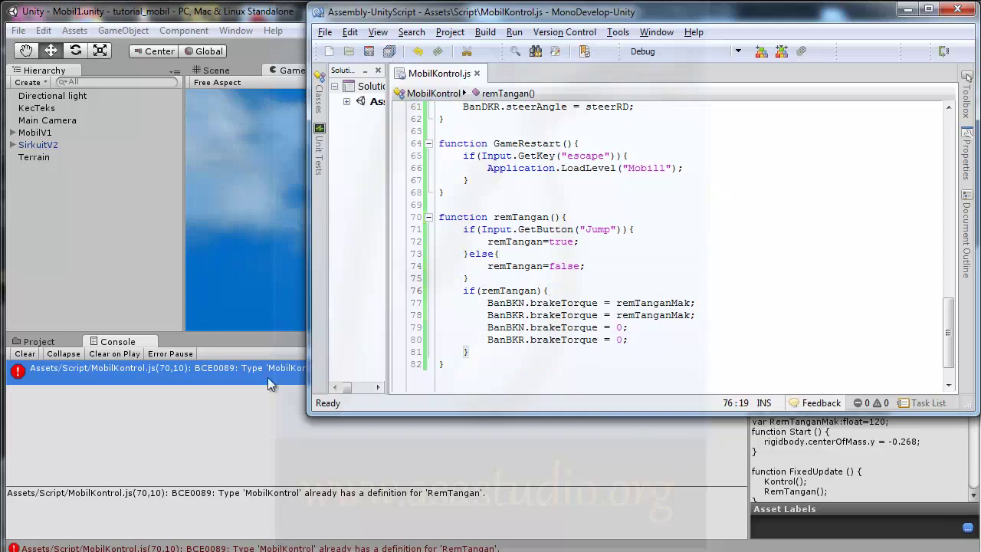
left_click(263, 385)
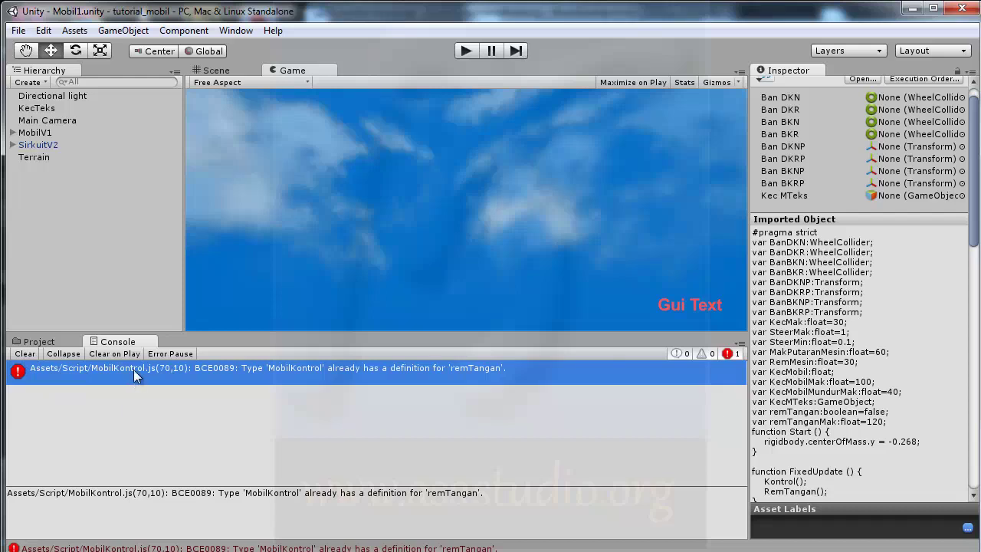
Rename the function on line 70 back to RemTangan and save the script.
double_click(193, 370)
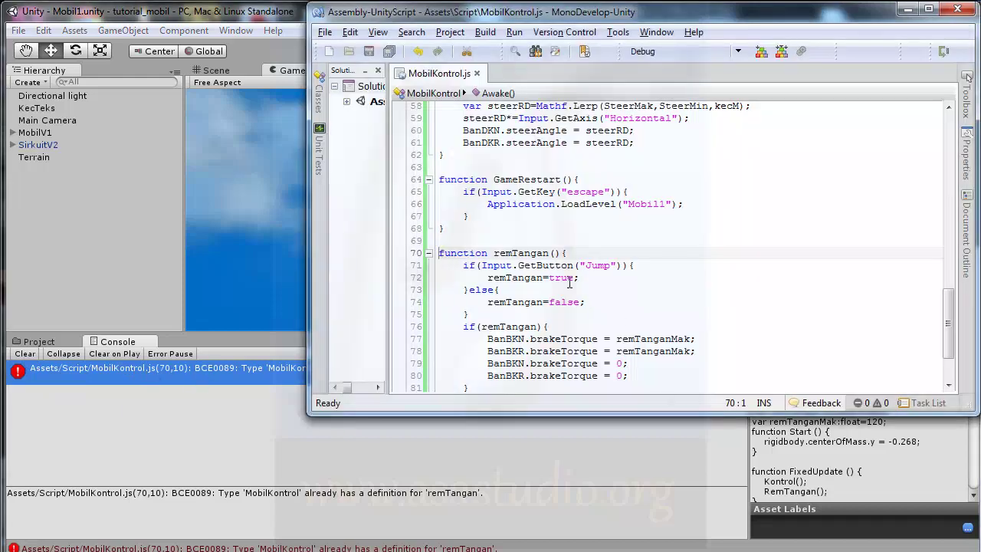
left_click_drag(493, 253, 499, 253)
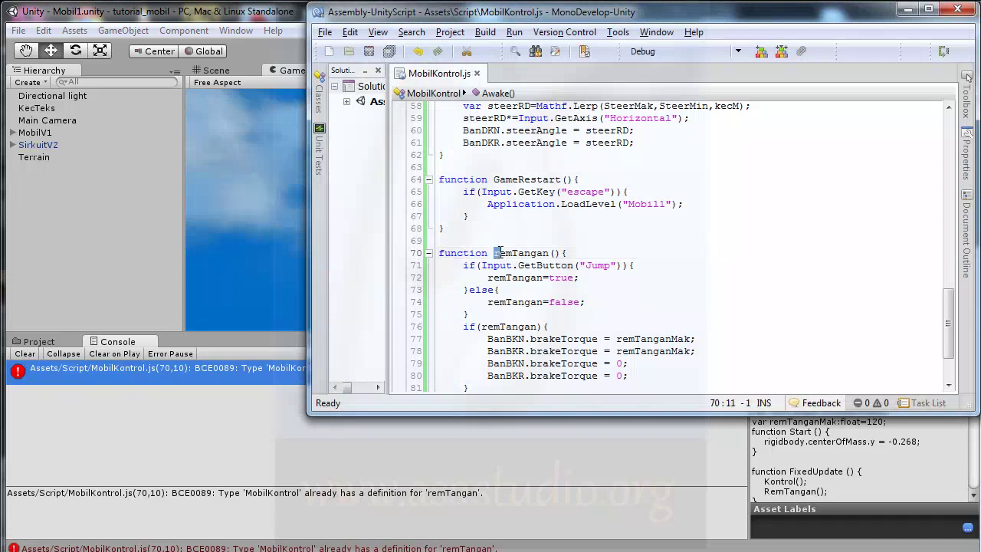
type("R")
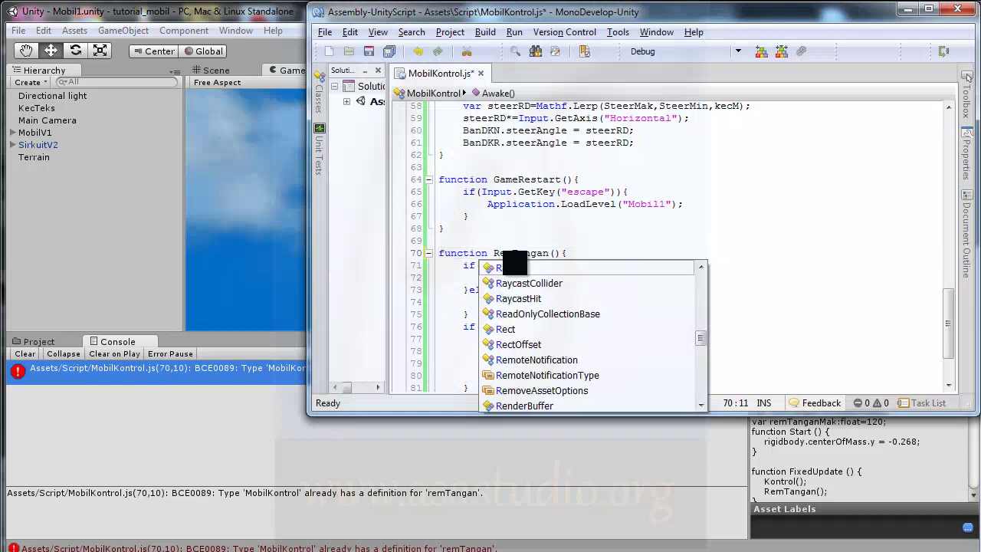
left_click(468, 217)
left_click(389, 51)
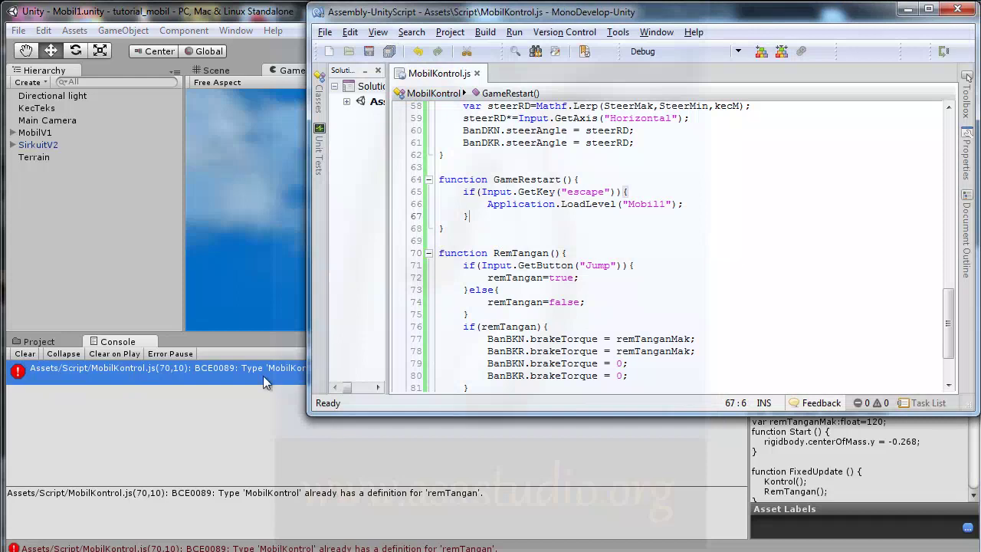
Back in Unity, check the Console to confirm the compile errors are gone.
left_click(266, 370)
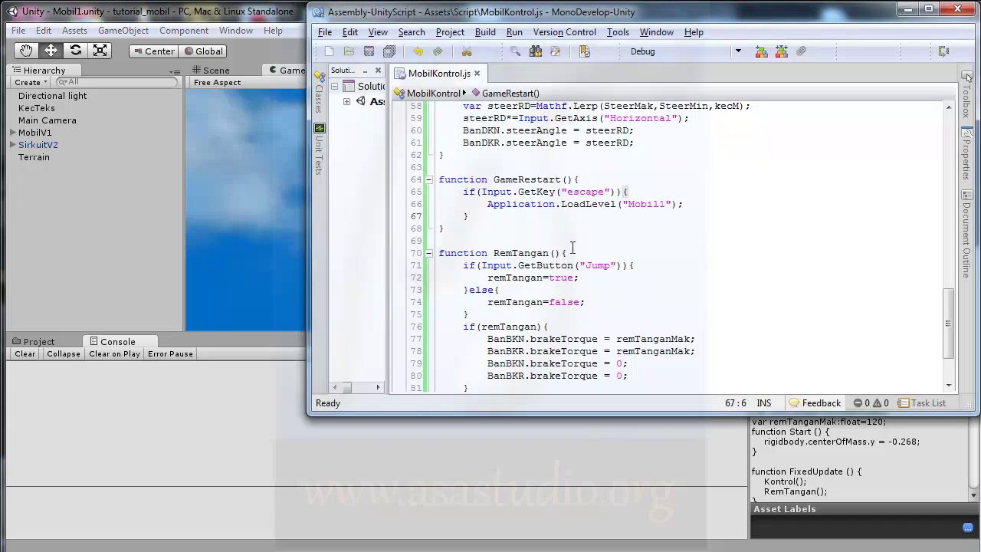
scroll(503, 255, "up", 7)
scroll(514, 255, "up", 5)
scroll(535, 255, "up", 7)
scroll(534, 254, "down", 3)
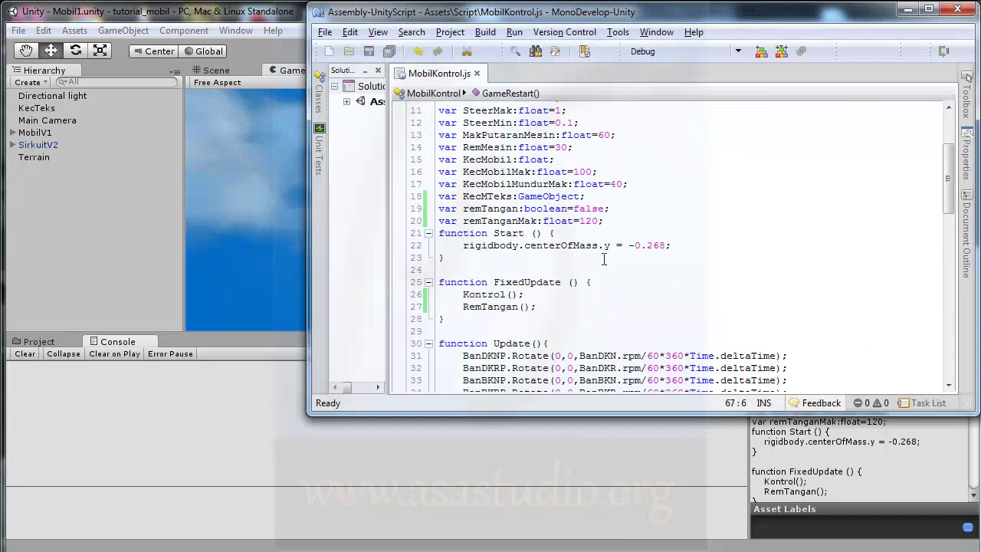
scroll(604, 232, "down", 6)
scroll(604, 232, "down", 6)
scroll(604, 232, "down", 5)
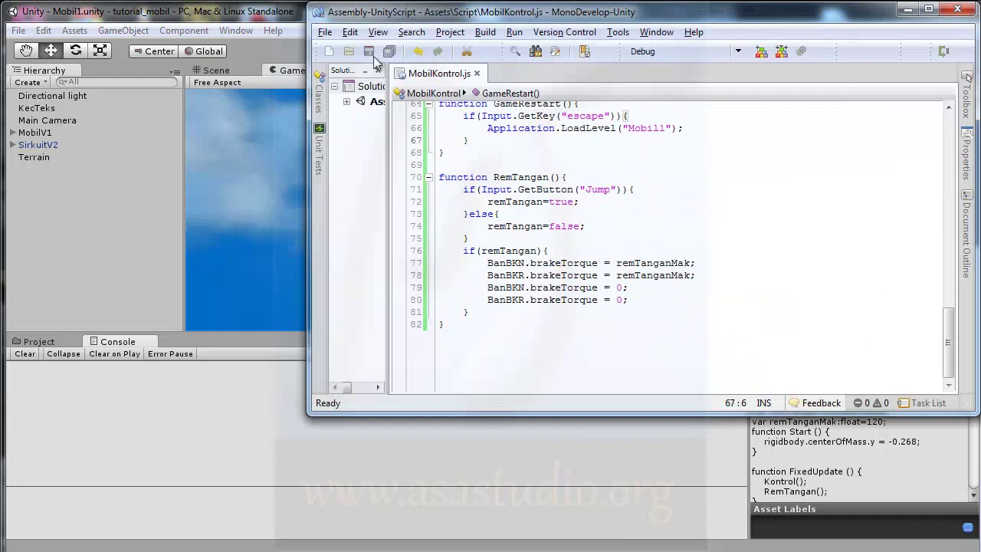
left_click(250, 14)
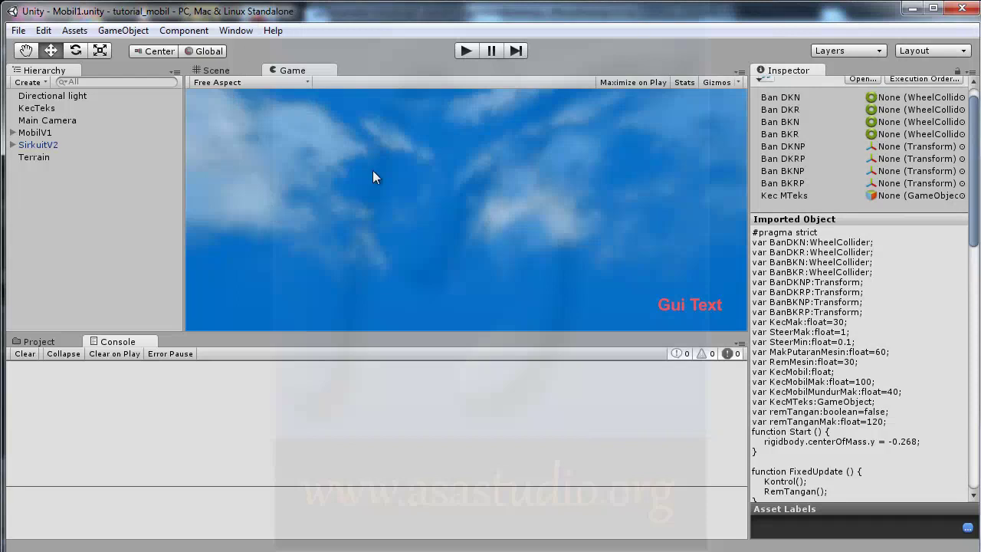
Test-drive the car in Play mode, accelerating forward, then stop the run.
left_click(464, 49)
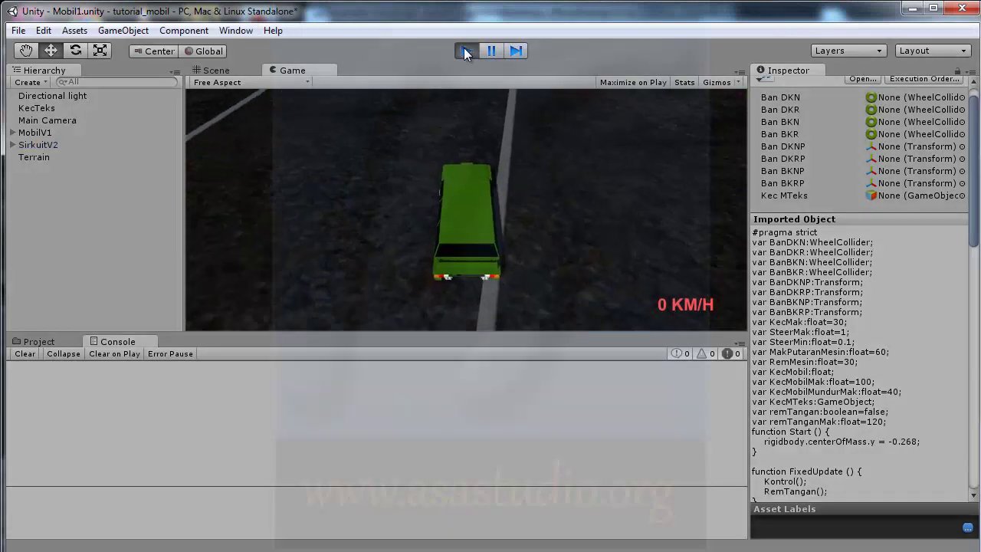
key("Up")
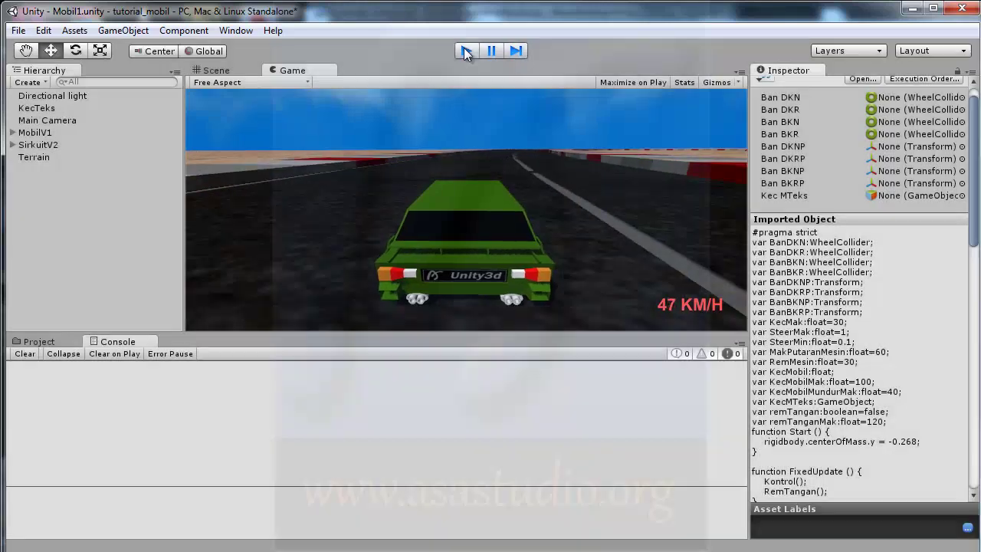
left_click(464, 51)
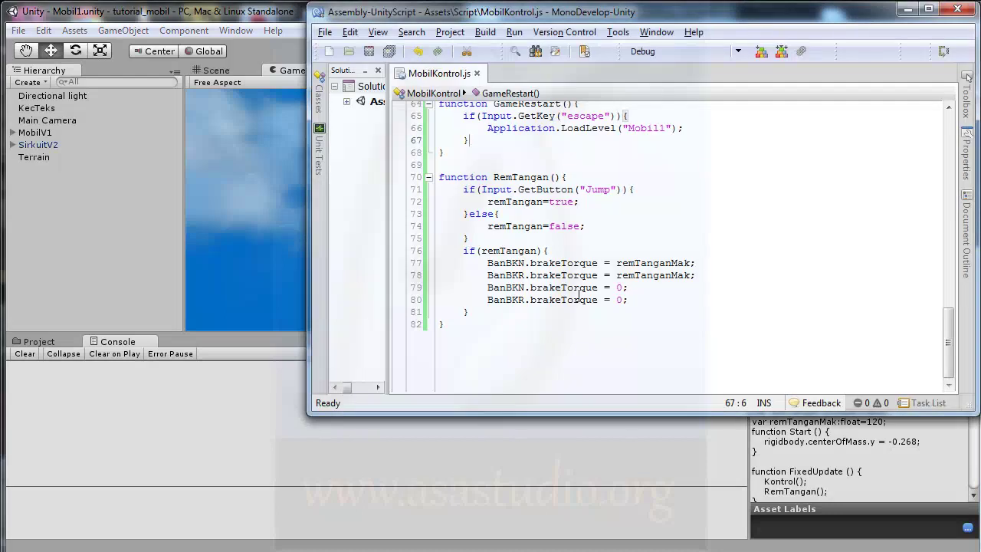
Change remTanganMak from 120 to 220 and save the script.
scroll(579, 293, "up", 18)
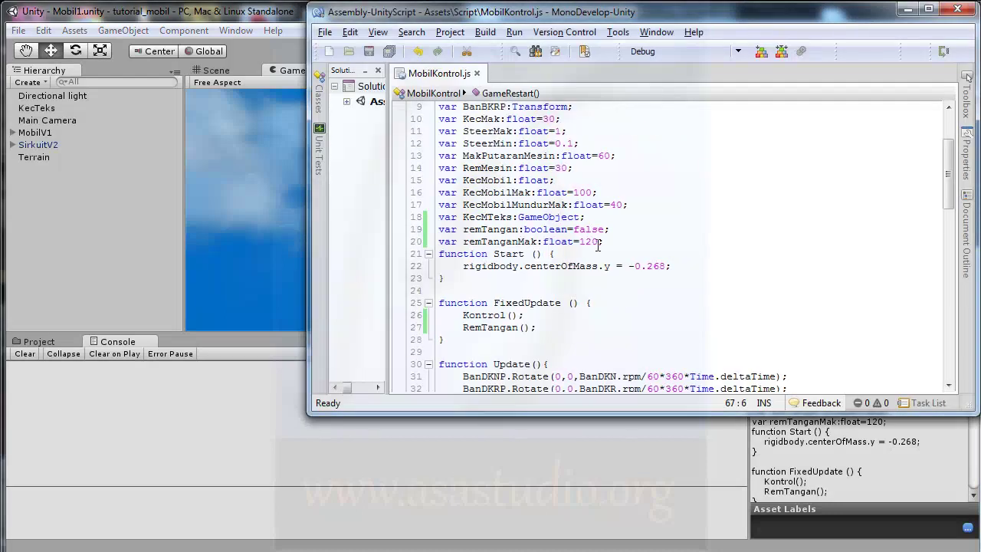
left_click_drag(580, 243, 586, 243)
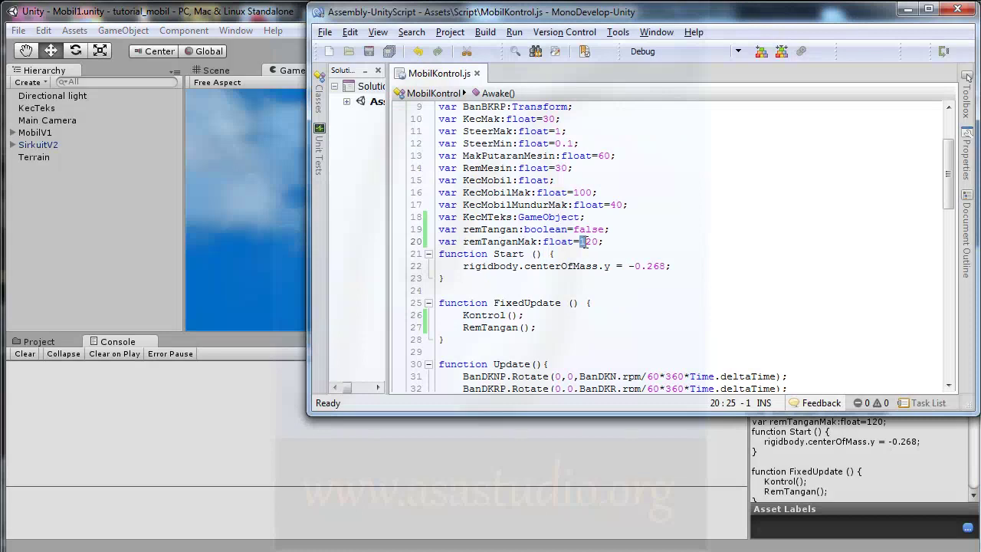
type("2")
left_click(390, 53)
Enter Play mode in Unity and drive the car forward to test the stronger handbrake.
left_click(288, 18)
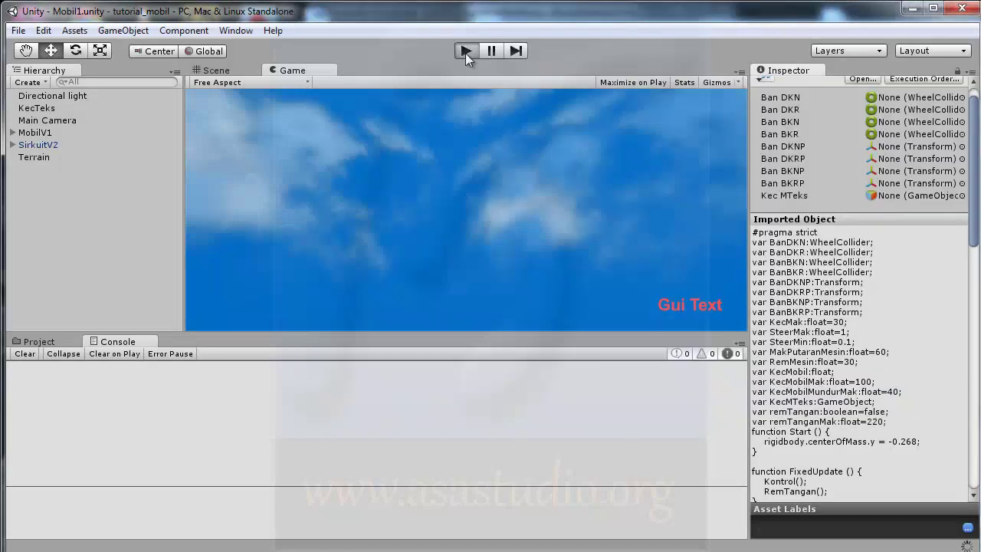
left_click(466, 52)
key("Up")
key("Up")
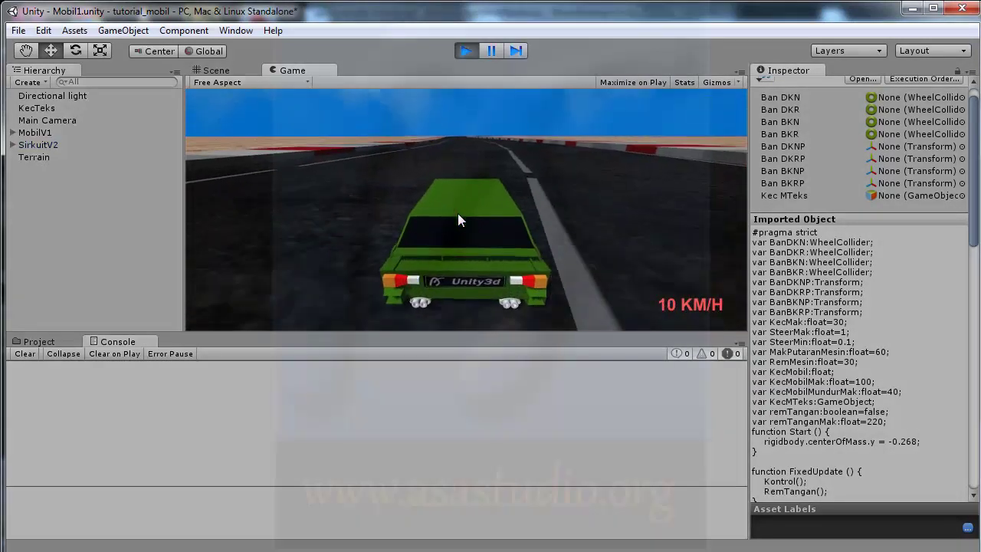
key("Up")
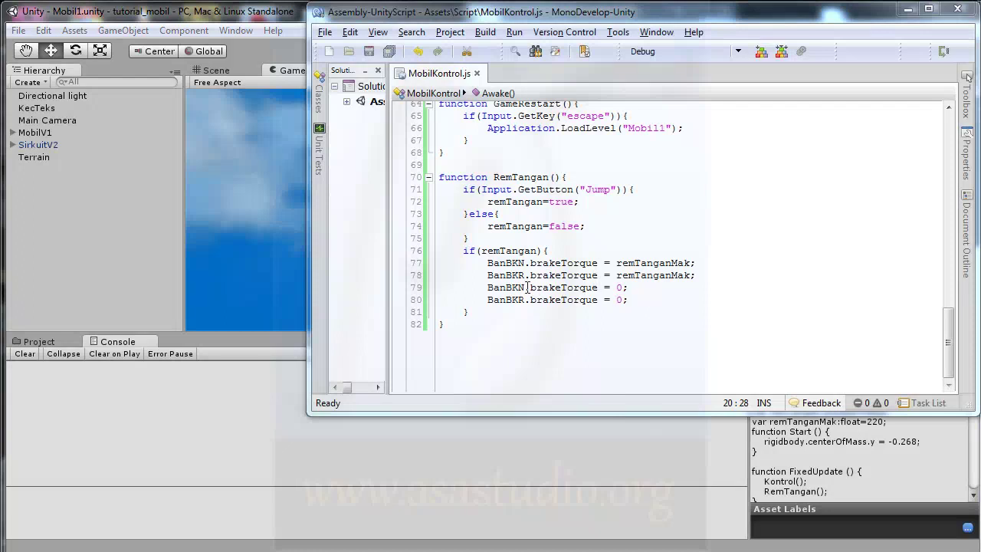
Change brakeTorque to motorTorque on lines 79 and 80 of the handbrake block.
left_click_drag(530, 289, 563, 289)
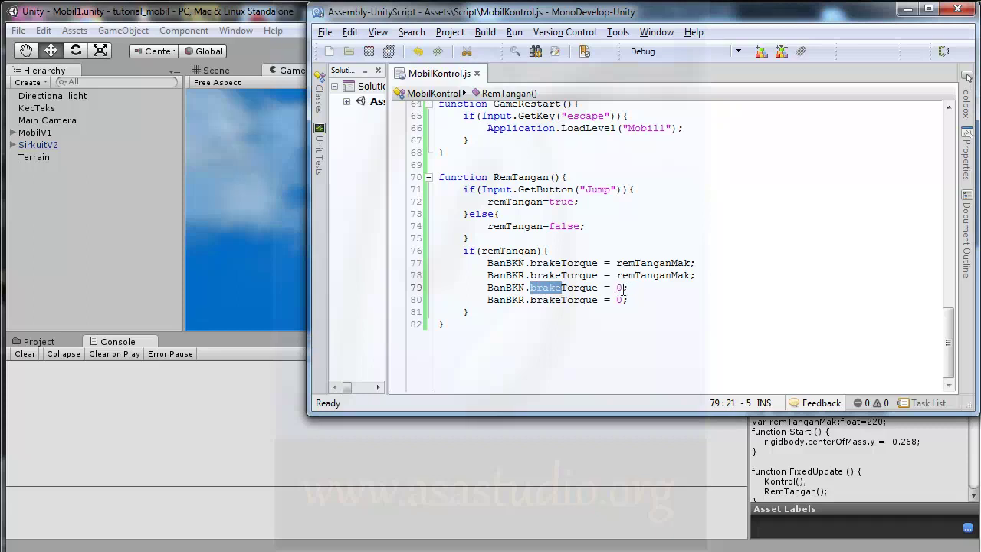
type("motor")
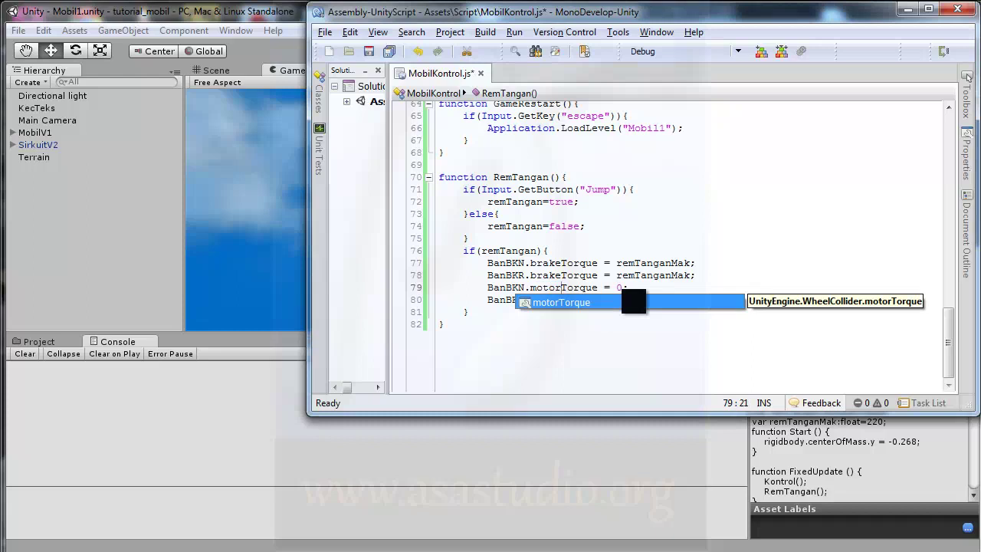
left_click(639, 287)
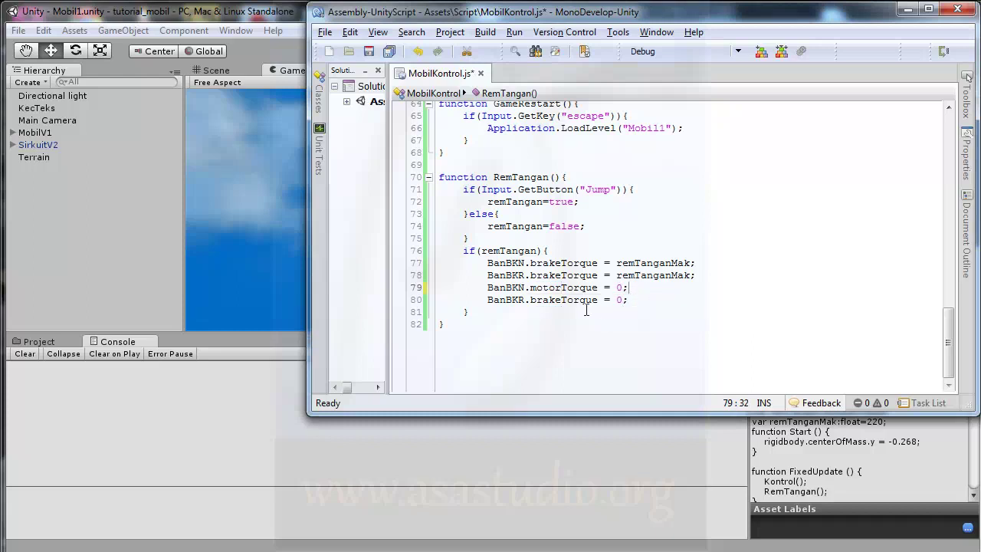
left_click_drag(530, 300, 562, 299)
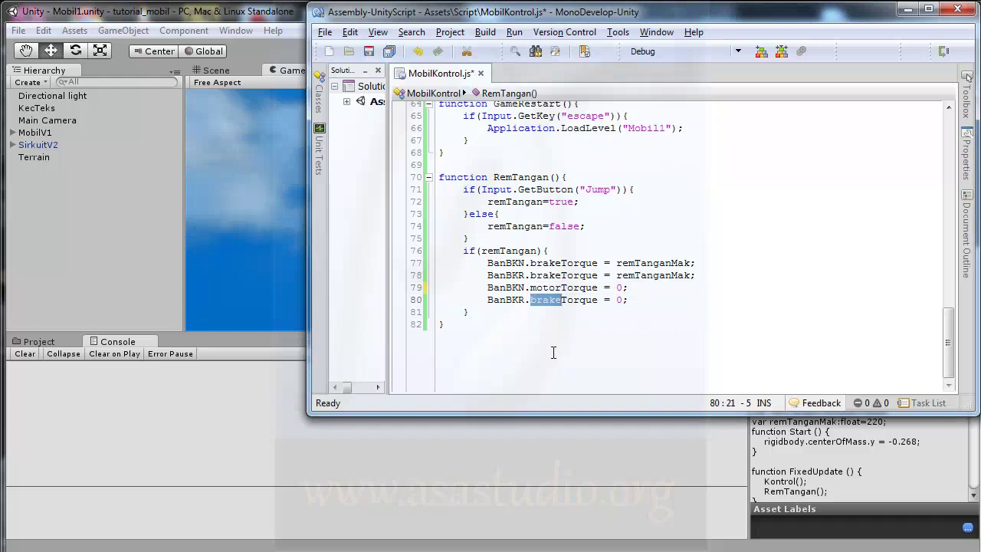
type("motor")
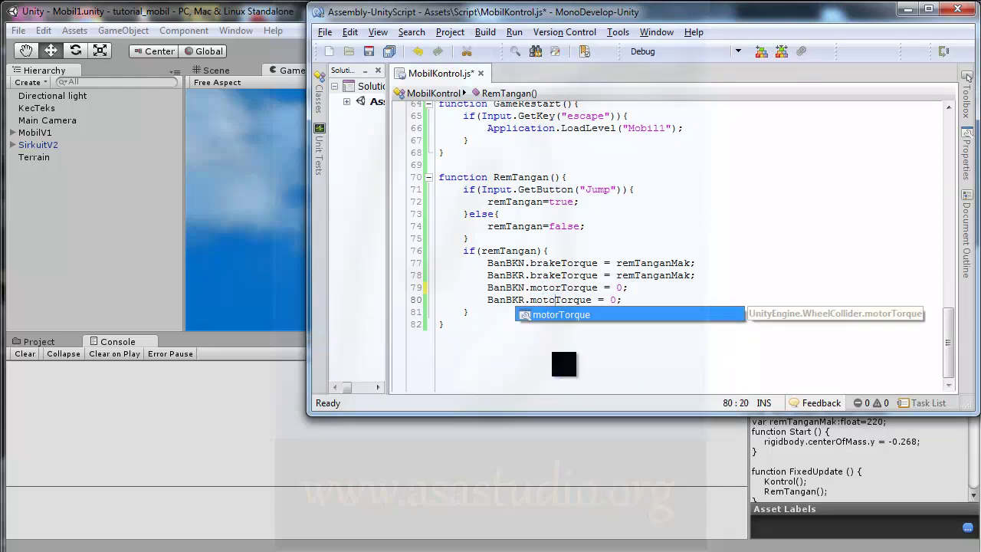
left_click(664, 298)
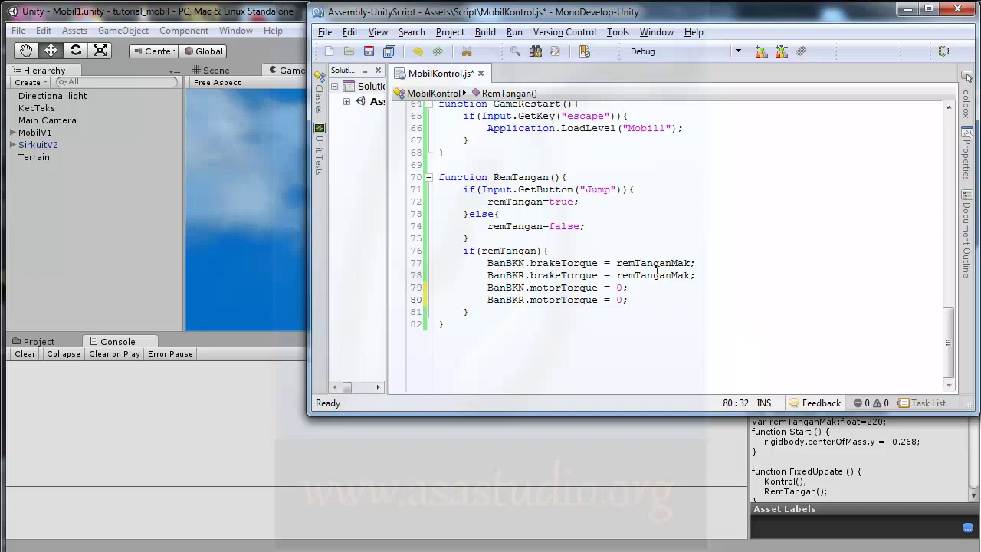
Set remTanganMak back to 120 on line 20 and save the script.
scroll(657, 272, "up", 7)
scroll(657, 273, "up", 7)
scroll(657, 272, "up", 6)
scroll(588, 273, "up", 1)
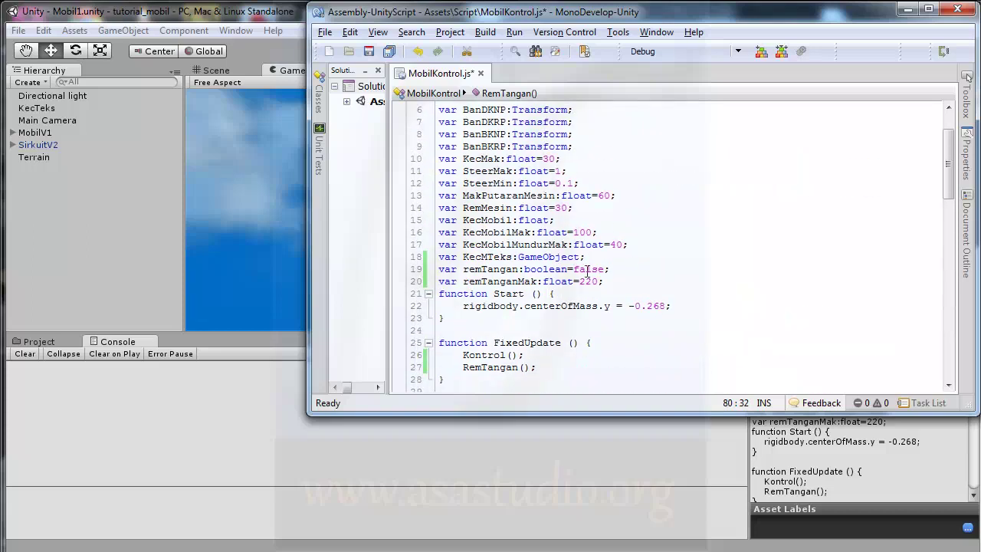
left_click(580, 283)
key("Delete")
type("1")
scroll(584, 276, "down", 6)
scroll(587, 281, "down", 6)
scroll(588, 284, "down", 6)
scroll(589, 285, "down", 1)
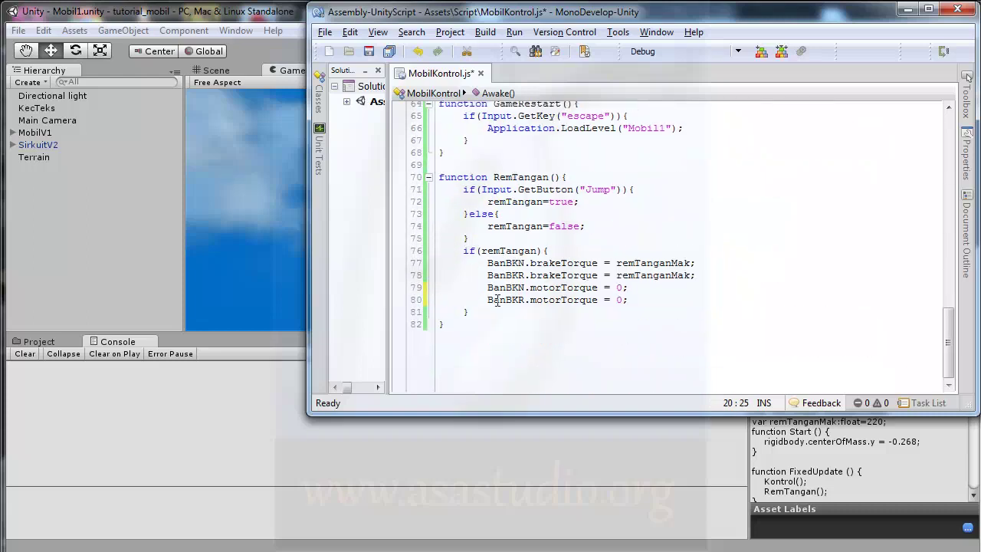
left_click(389, 52)
Test-drive the car in Play mode to 154 KM/H, applying the Space handbrake, then stop.
left_click(272, 17)
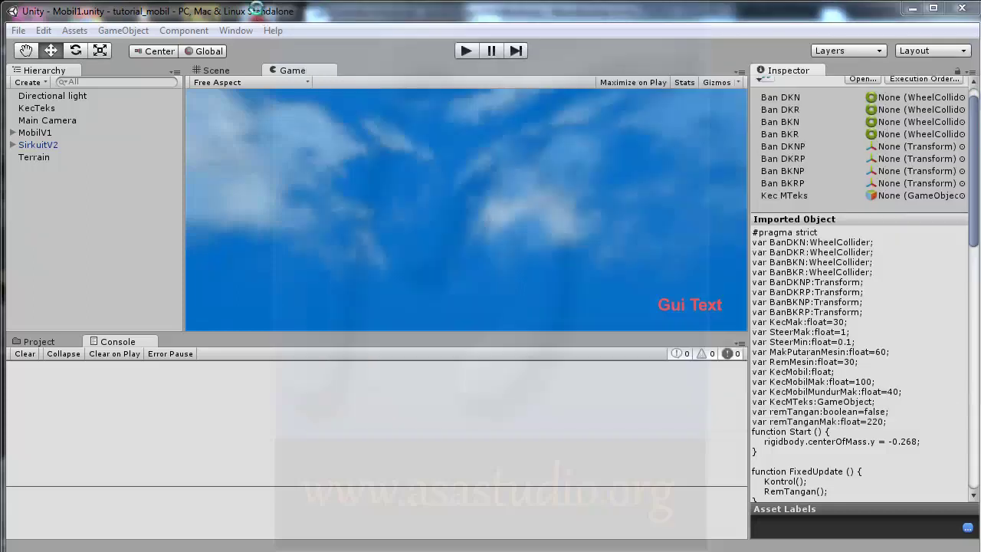
left_click(466, 52)
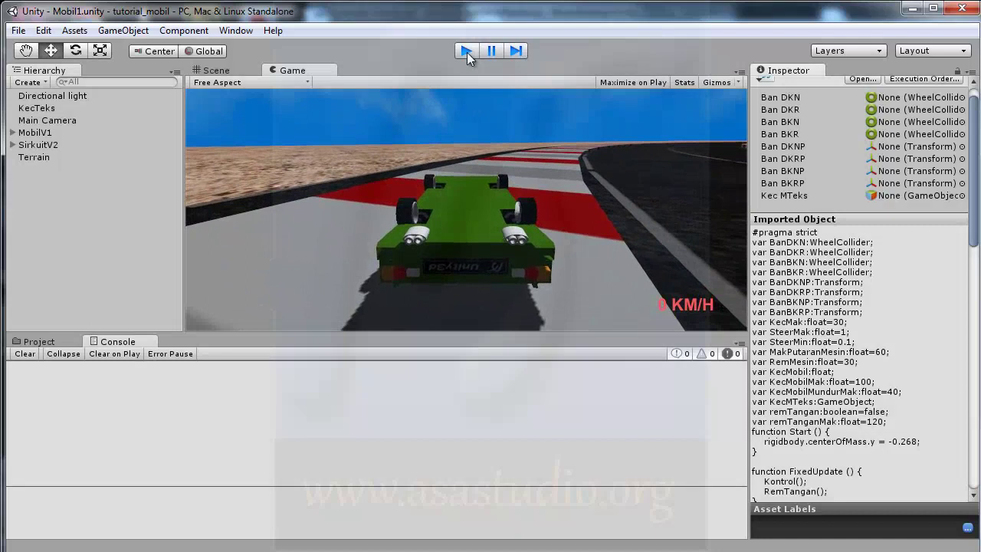
left_click(467, 52)
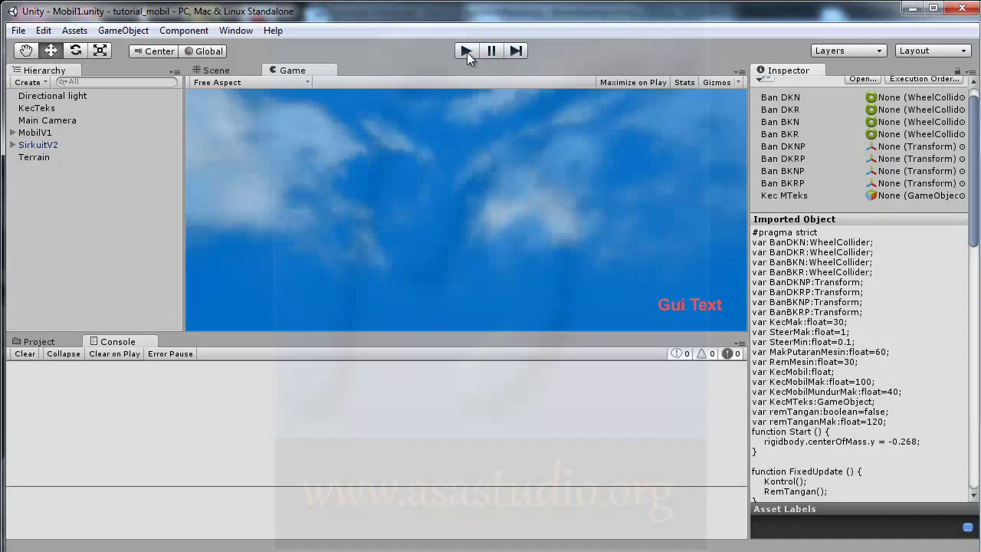